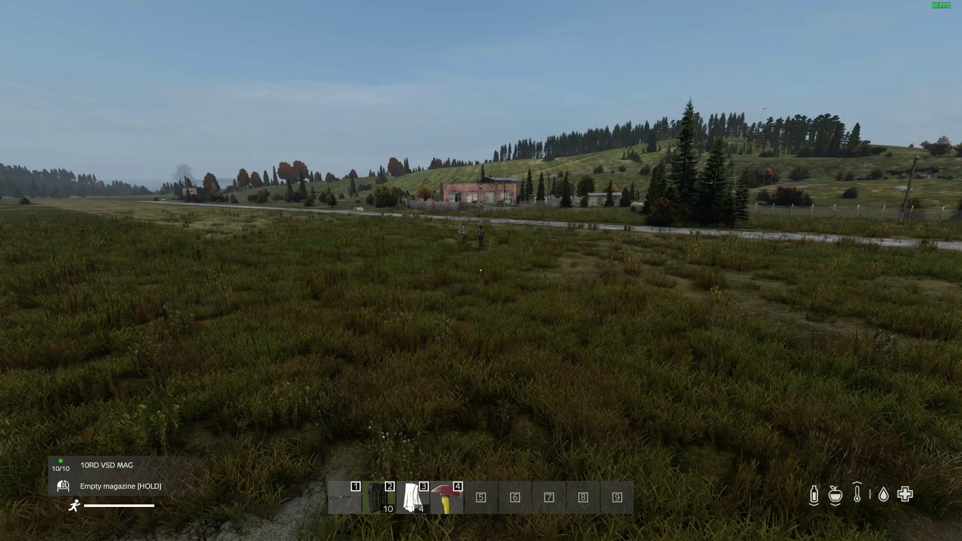
Fly the free camera toward the buildings beside the airfield
key(w)
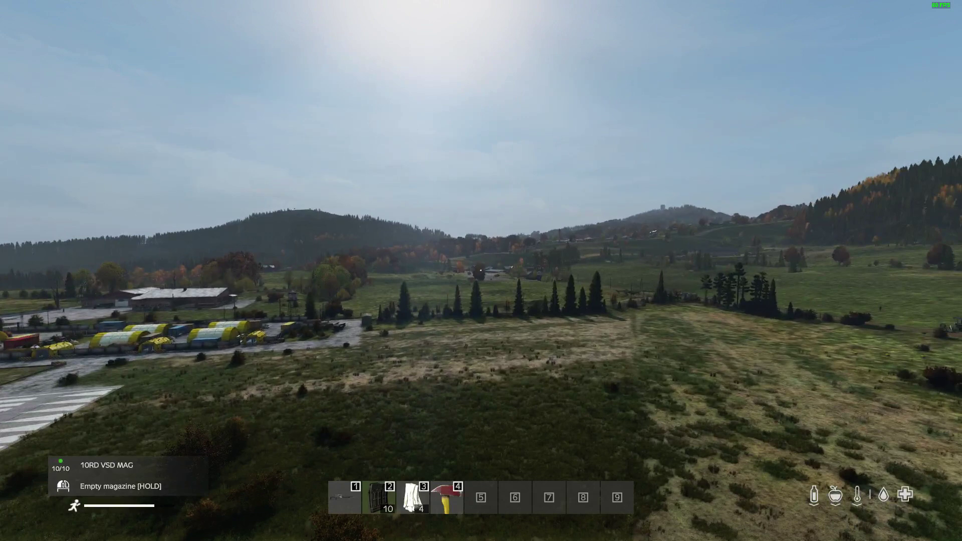
Use FreeCam in ZomBerry Admin Tools to leave free camera and return to the player
key(m)
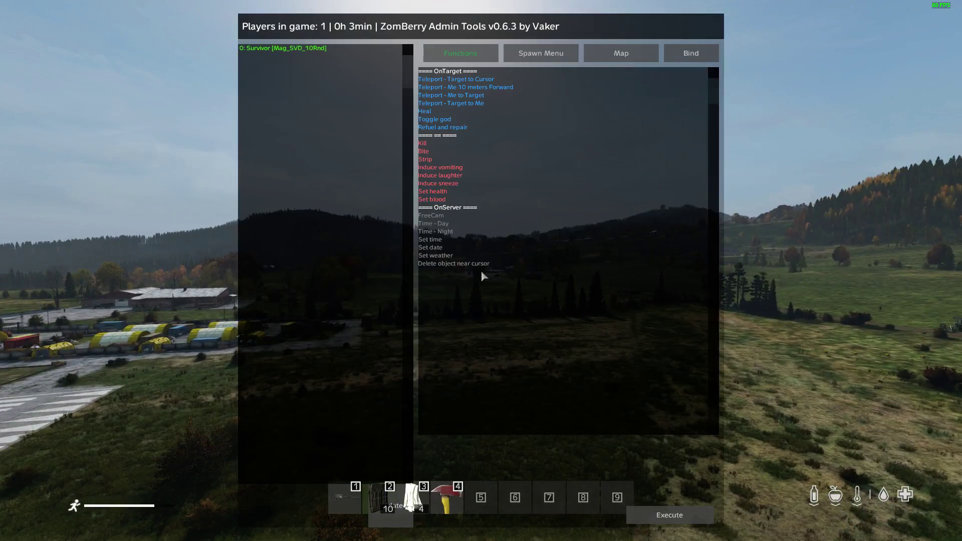
click(430, 216)
double_click(430, 216)
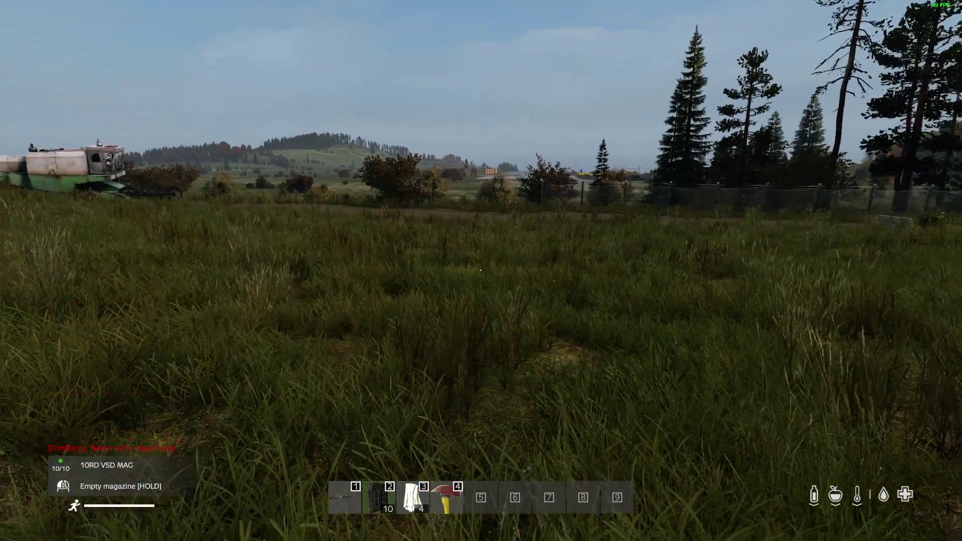
Spawn an AI character beside the player from the AI Commands Spawn menu
key(t)
click(479, 131)
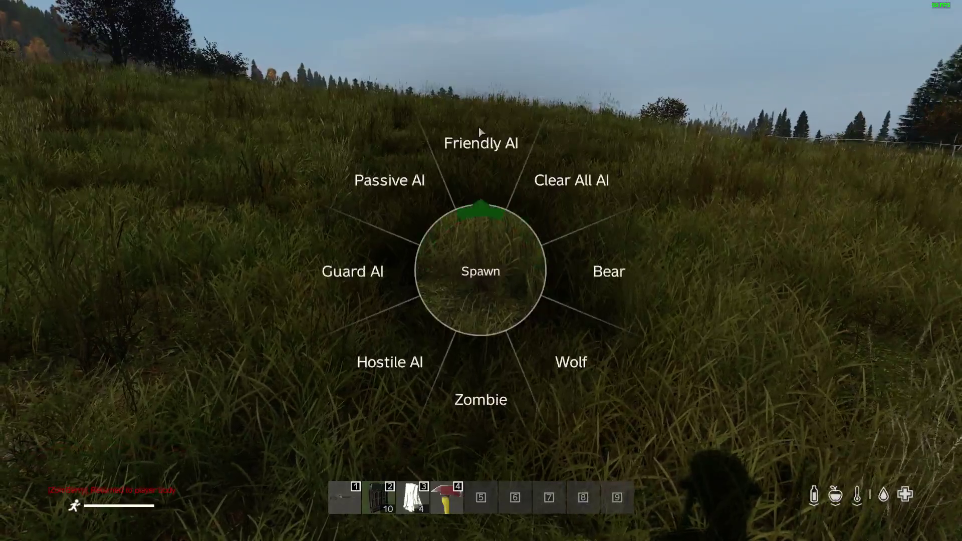
click(469, 125)
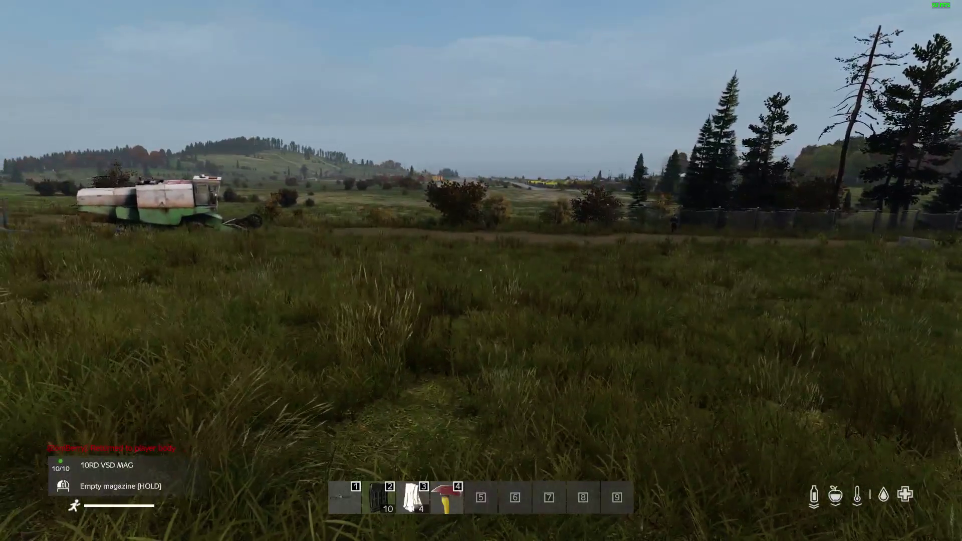
Leave the server, quit DayZ from the main menu, and dismiss the launcher's crash notice
key(Escape)
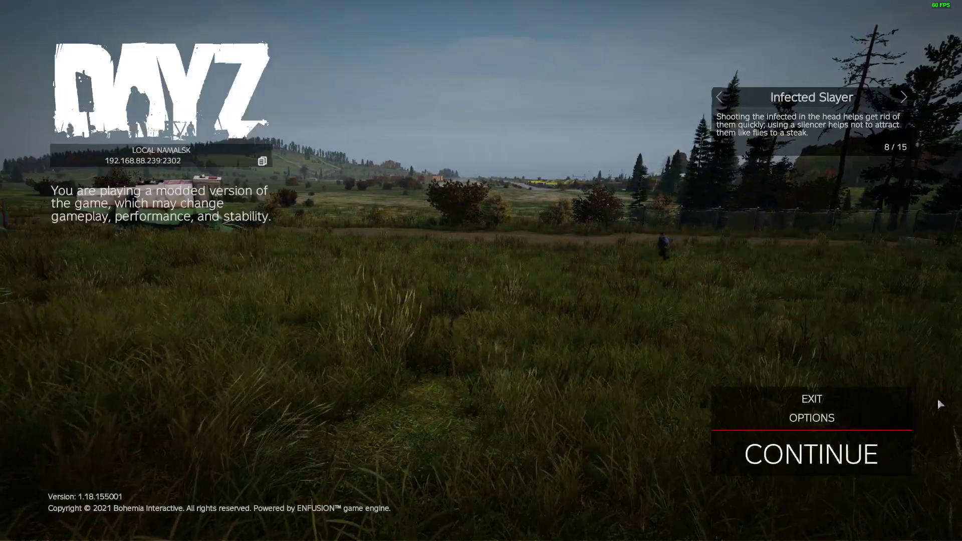
click(835, 400)
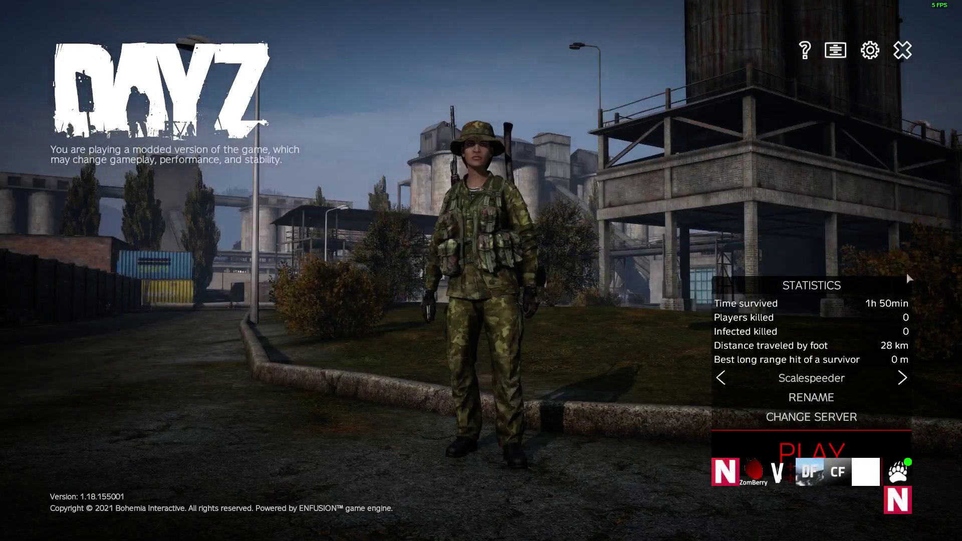
click(902, 51)
click(430, 294)
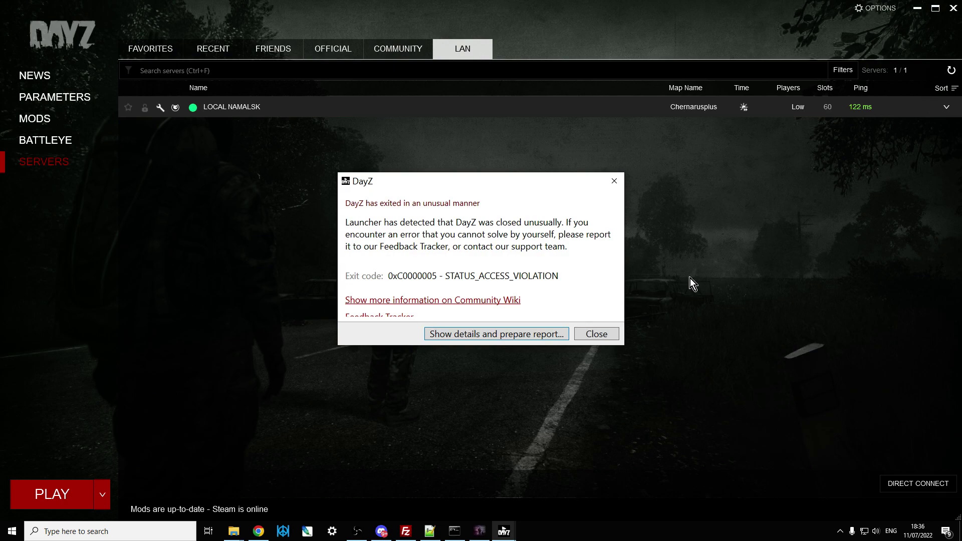
click(599, 335)
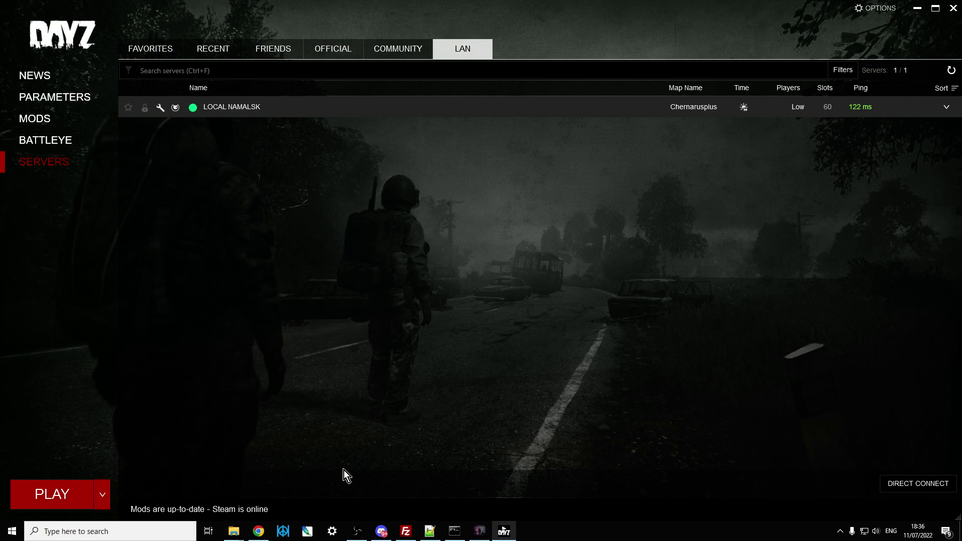
Review the DayZ-Expansion-AI workshop page in Chrome
click(259, 531)
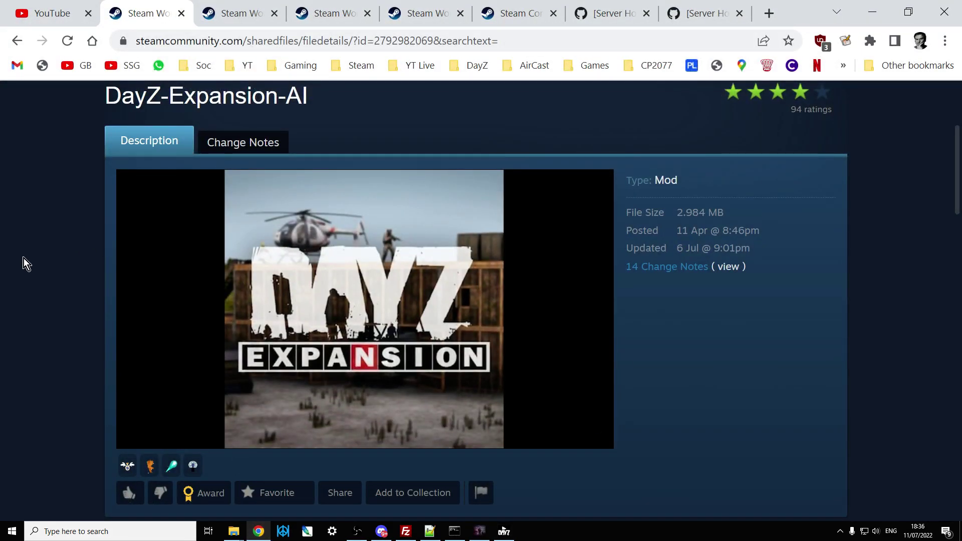
scroll(23, 258, up, 3)
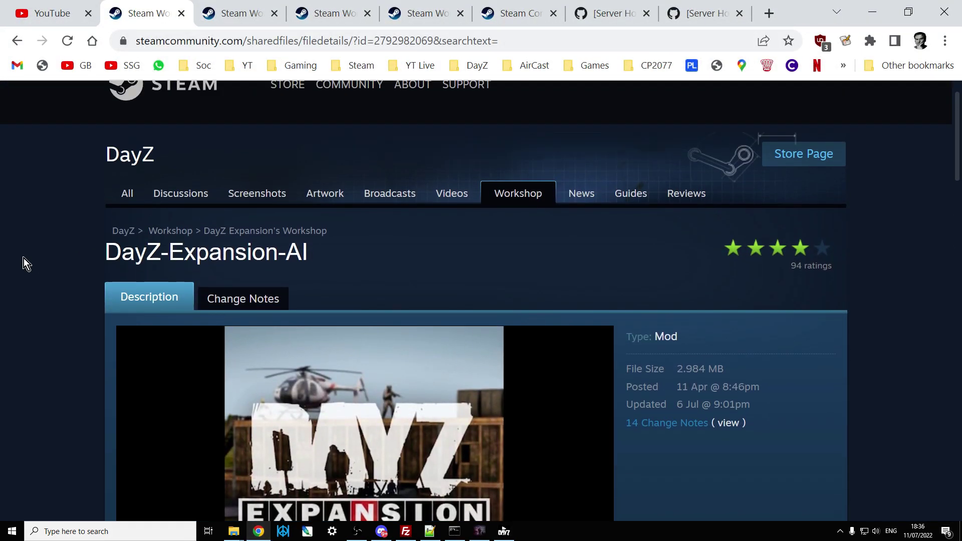
scroll(23, 257, up, 1)
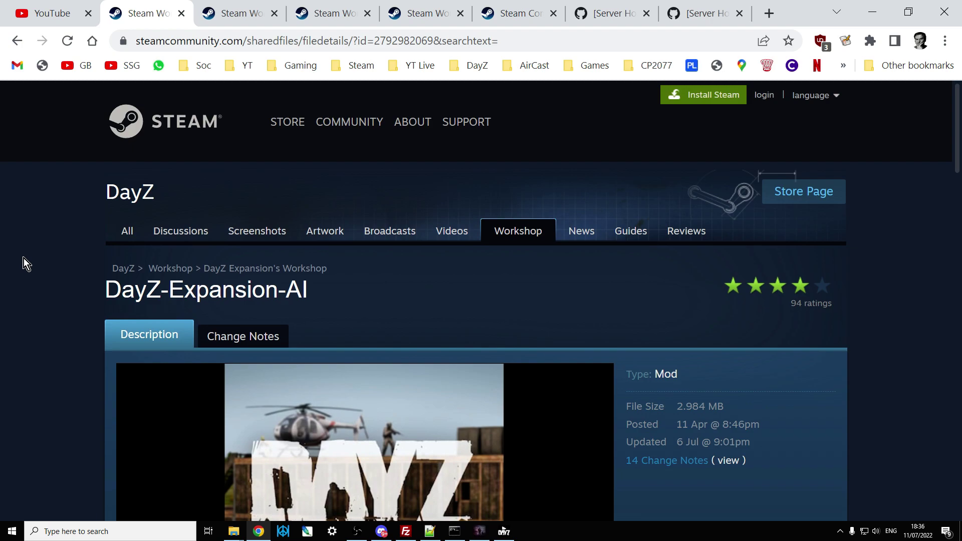
scroll(26, 266, down, 2)
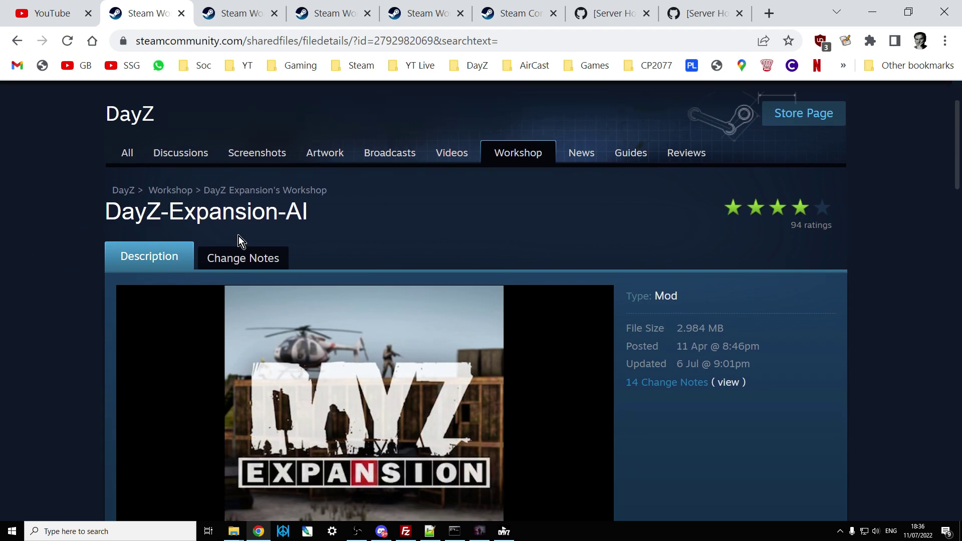
scroll(268, 218, down, 6)
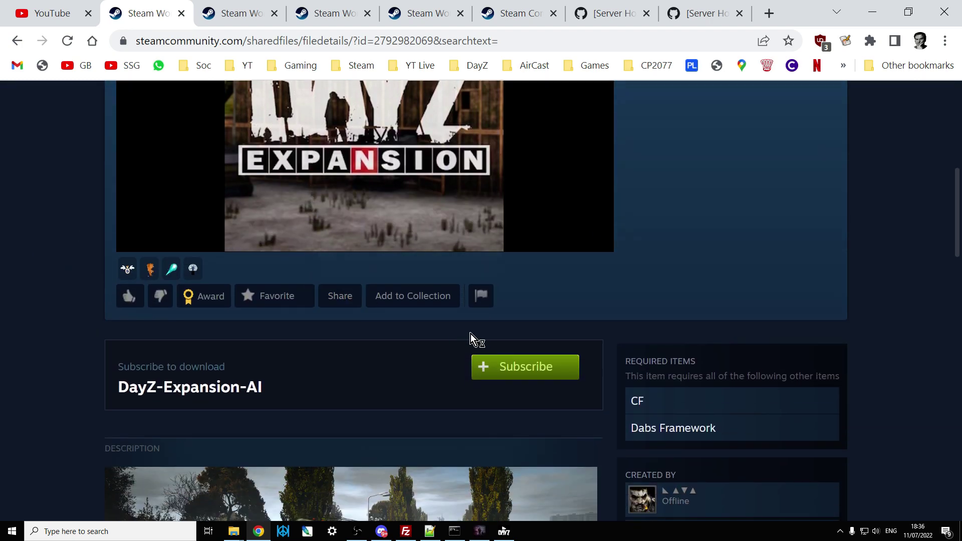
scroll(310, 272, up, 6)
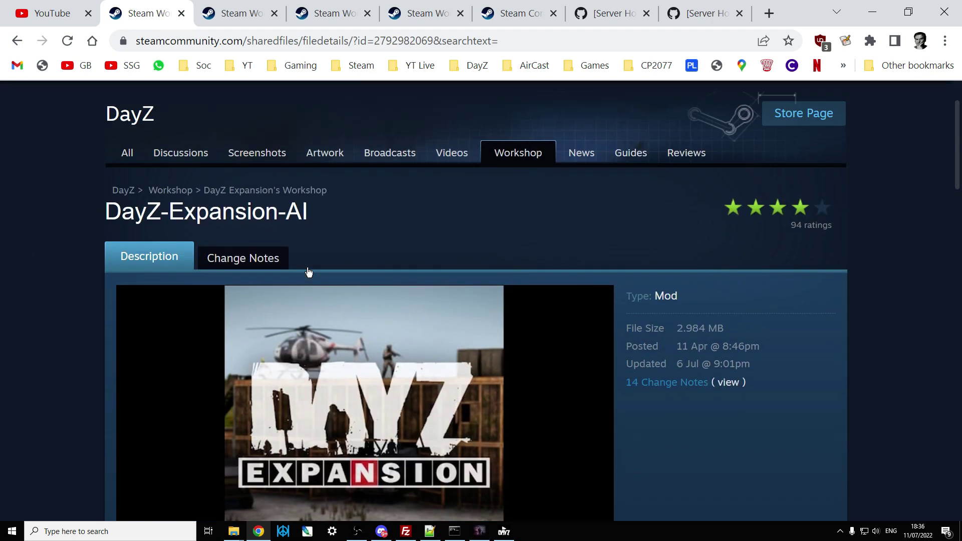
Look over the CF and Dabs Framework required-mod workshop pages
click(239, 21)
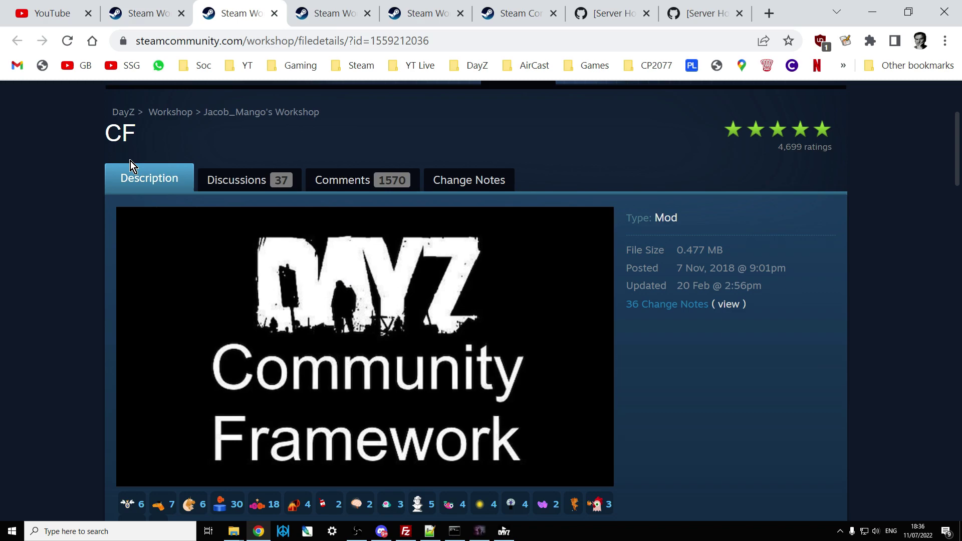
scroll(155, 194, down, 1)
scroll(361, 311, down, 4)
scroll(270, 266, up, 5)
click(327, 7)
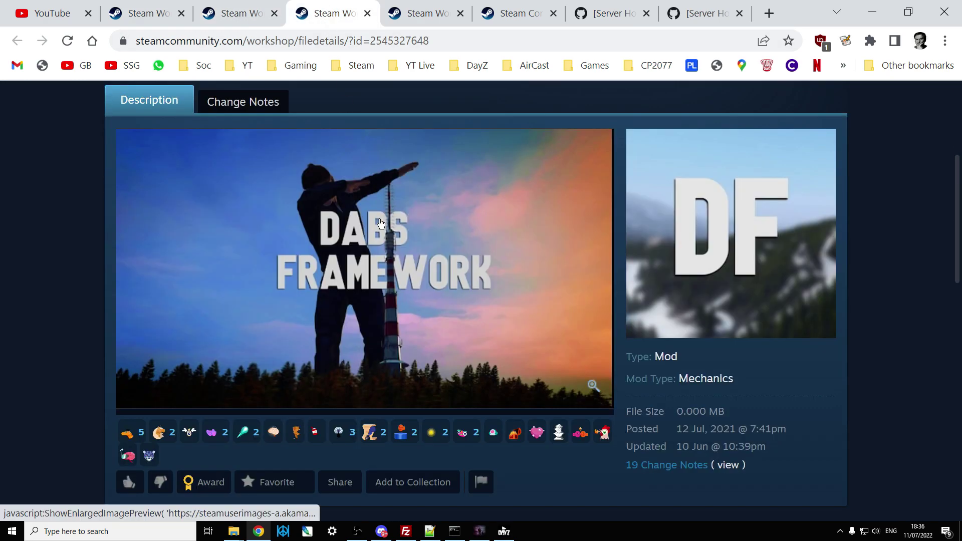
scroll(386, 236, down, 3)
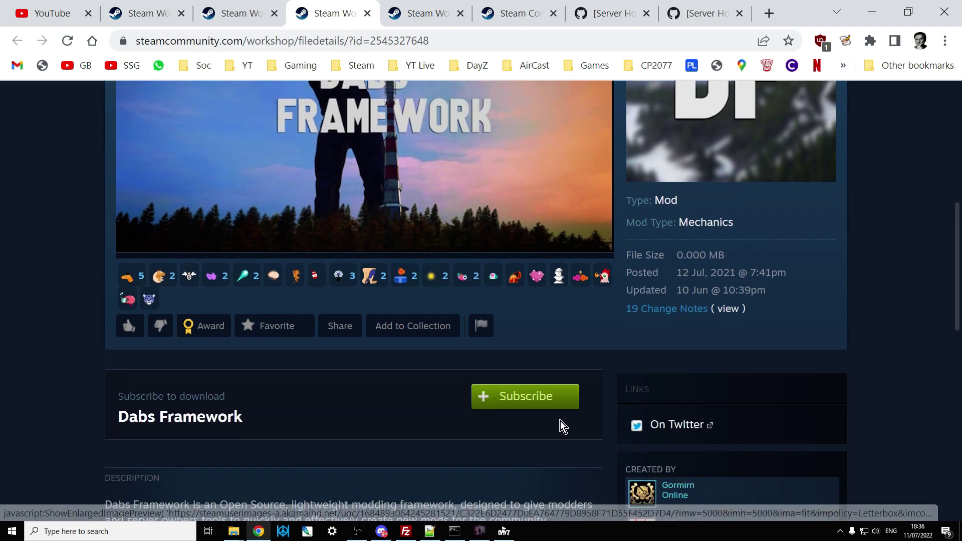
scroll(481, 300, up, 5)
Check the DayZ-Expansion-Core page, then go to the Expansion installation cheatsheet guide
click(413, 14)
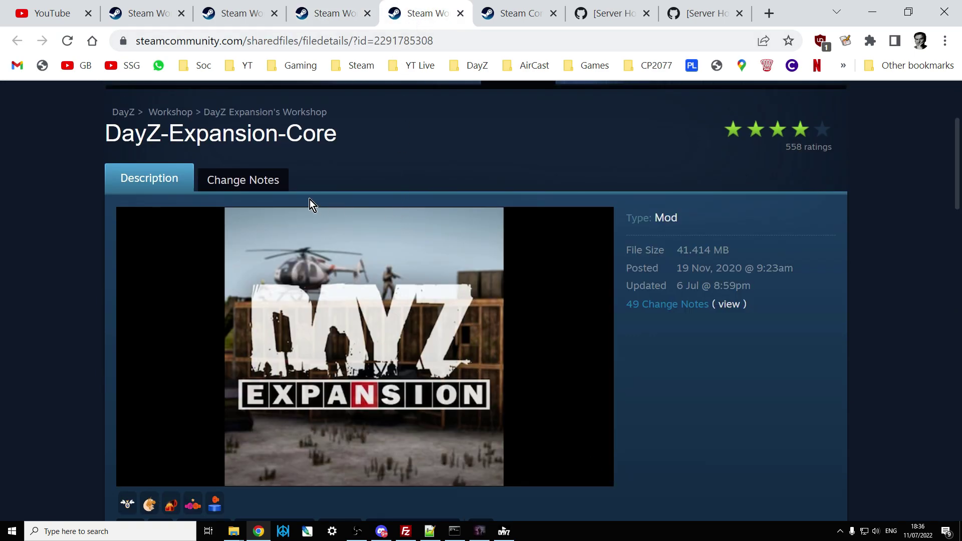
scroll(281, 166, down, 5)
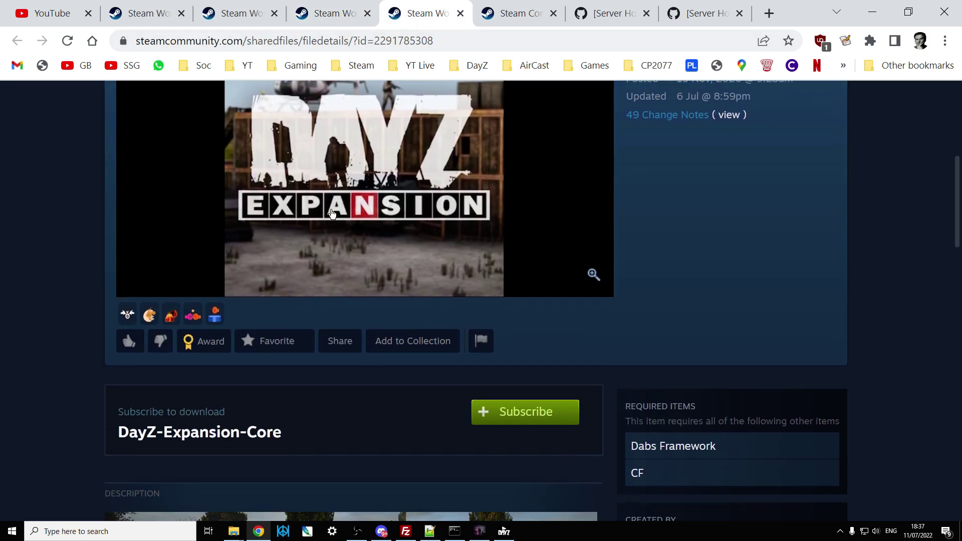
click(521, 14)
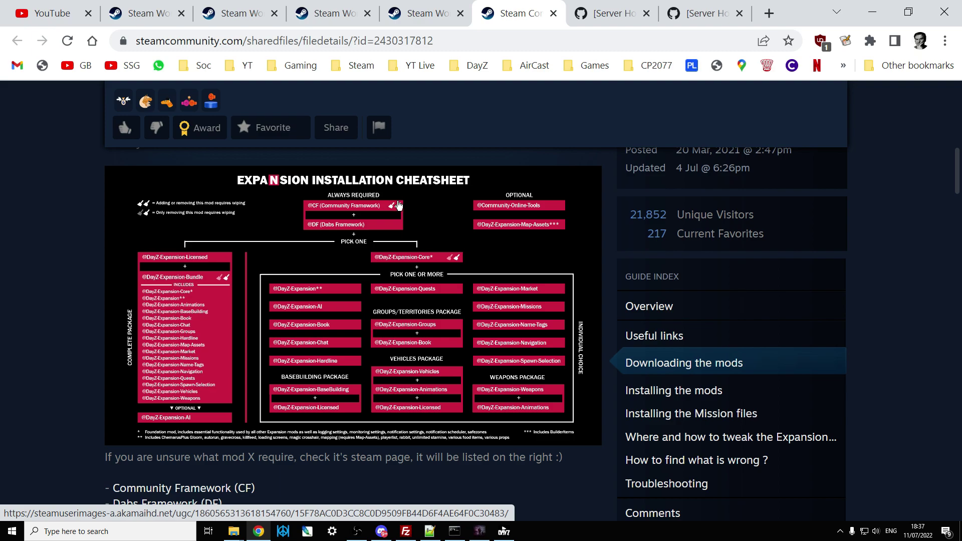
Read the Mission Setup part of the [Server Hosting] Expansion AI GitHub wiki page
click(595, 17)
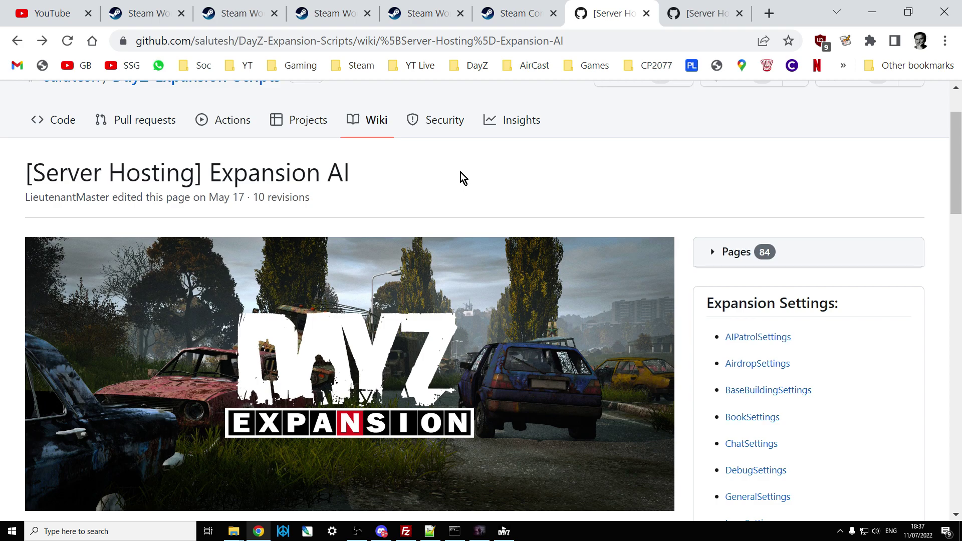
scroll(461, 176, down, 5)
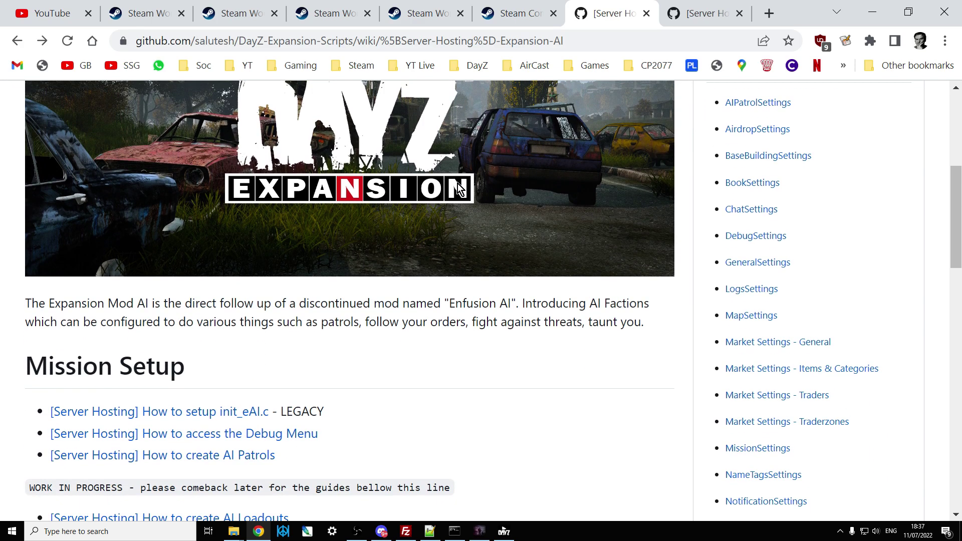
scroll(460, 190, down, 2)
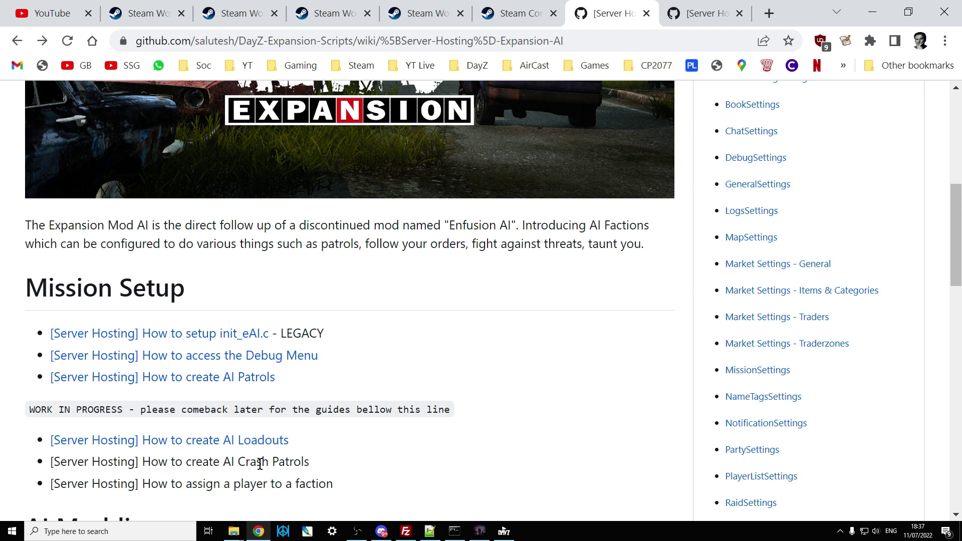
scroll(269, 463, up, 8)
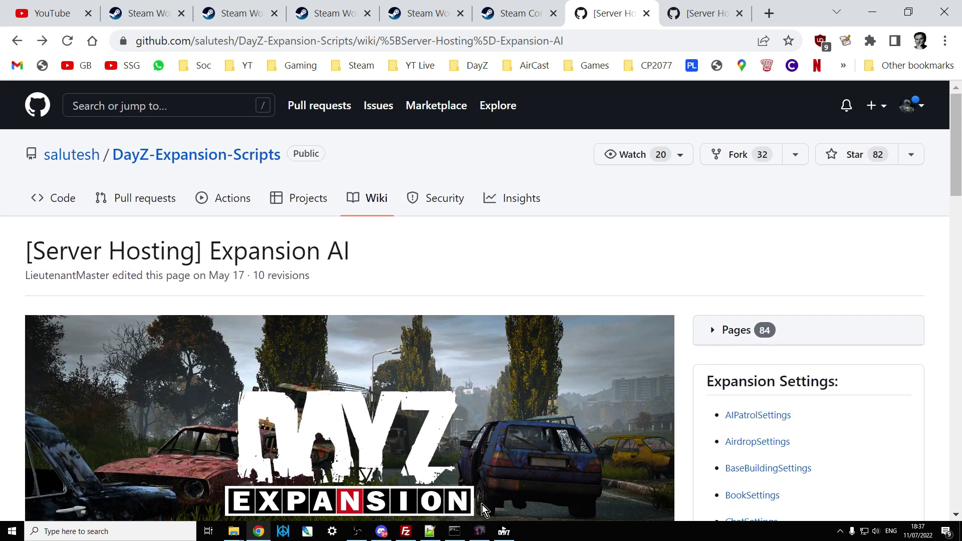
Close the DayZ server console window and return to the DayZ Launcher
click(454, 531)
click(503, 40)
click(454, 531)
click(194, 11)
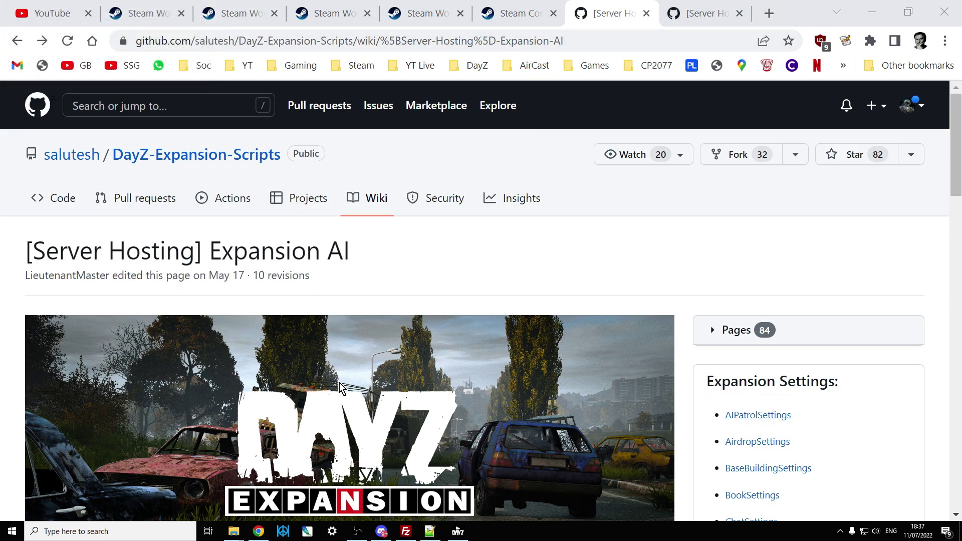
scroll(339, 382, down, 3)
click(455, 531)
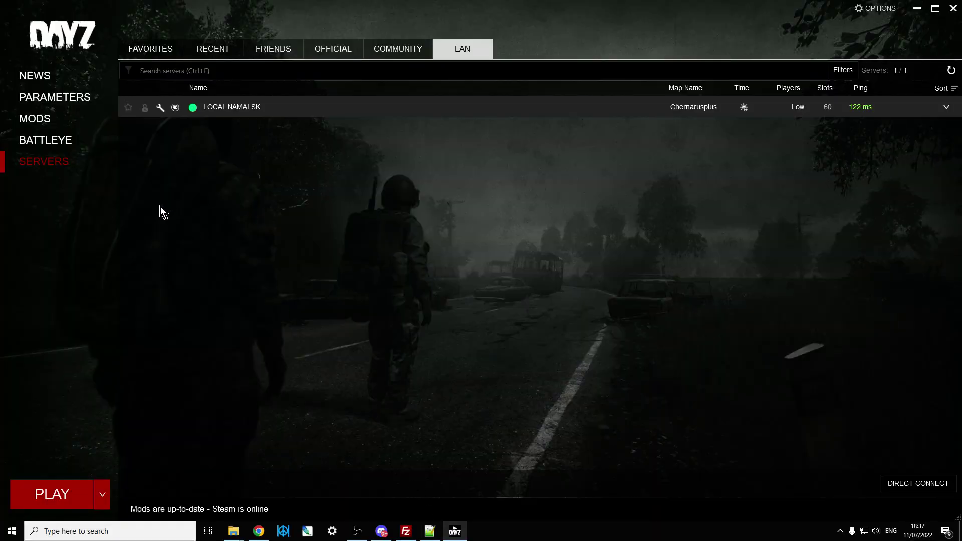
Open the RedFalcon Mosquito Mk III mod's !Workshop folder in Windows Explorer from the MODS list
click(40, 119)
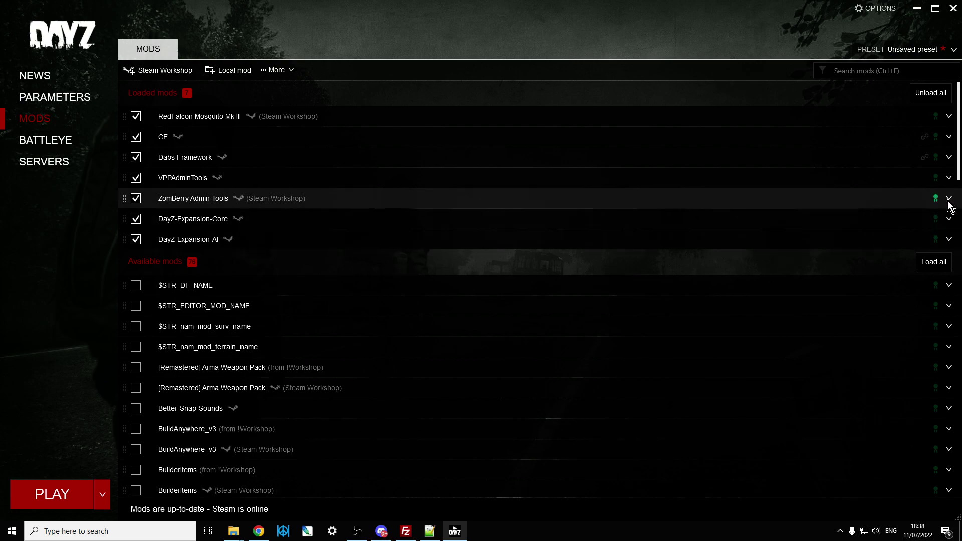
click(950, 117)
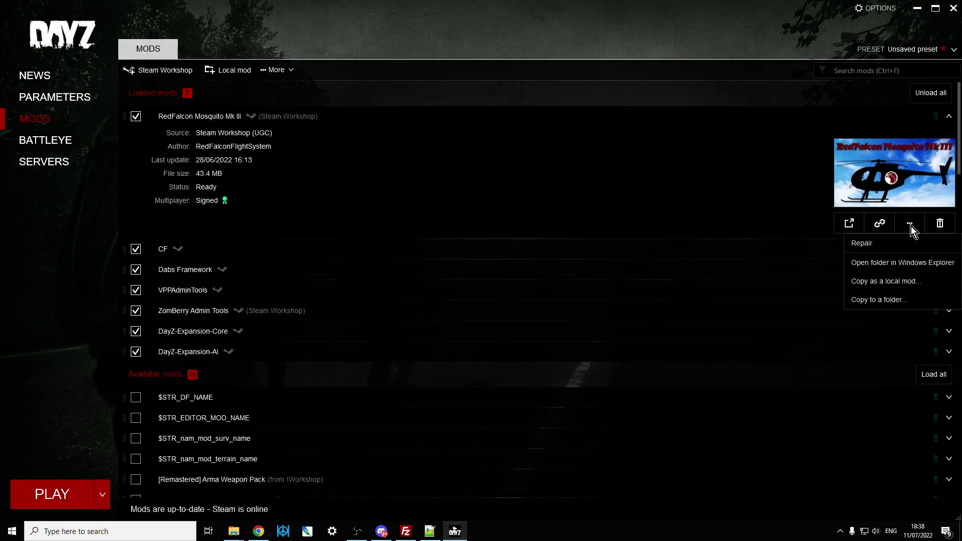
click(889, 263)
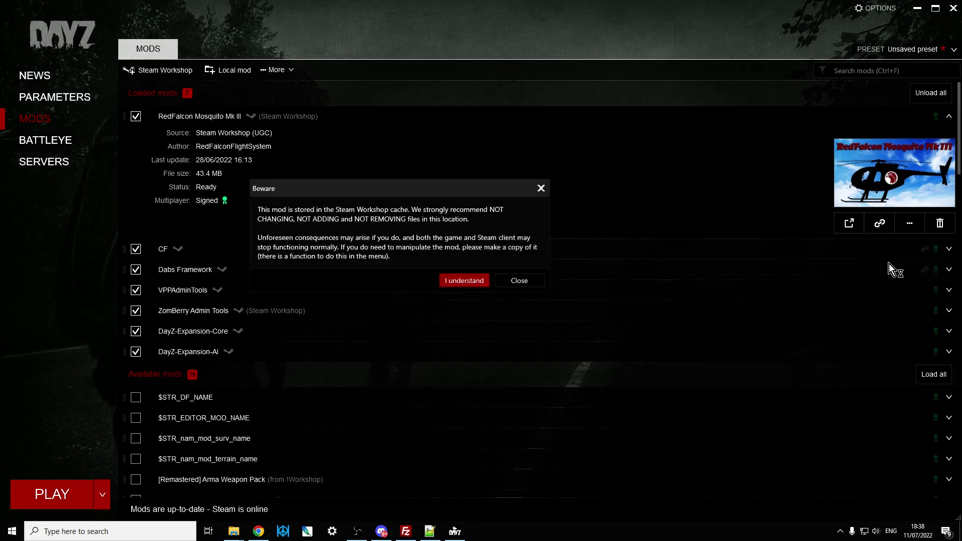
click(464, 281)
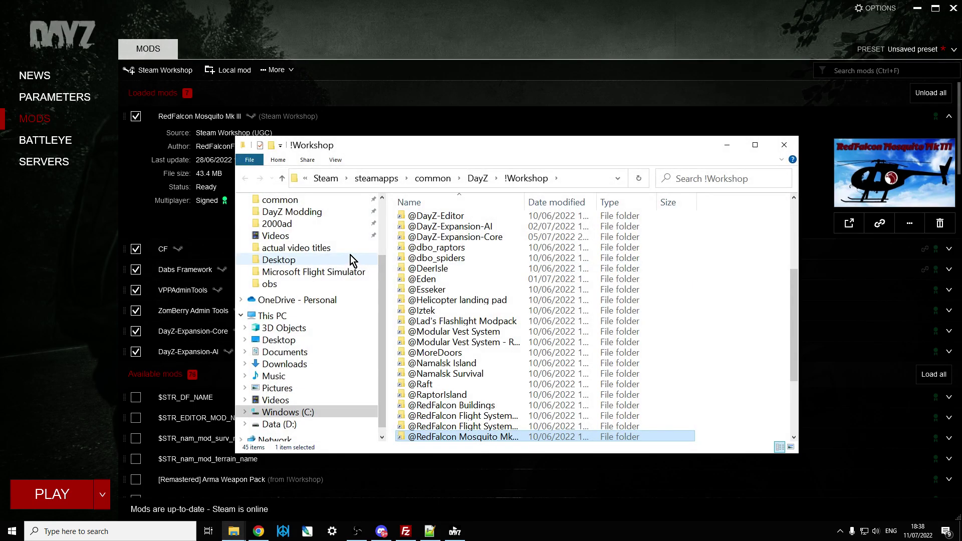
click(755, 145)
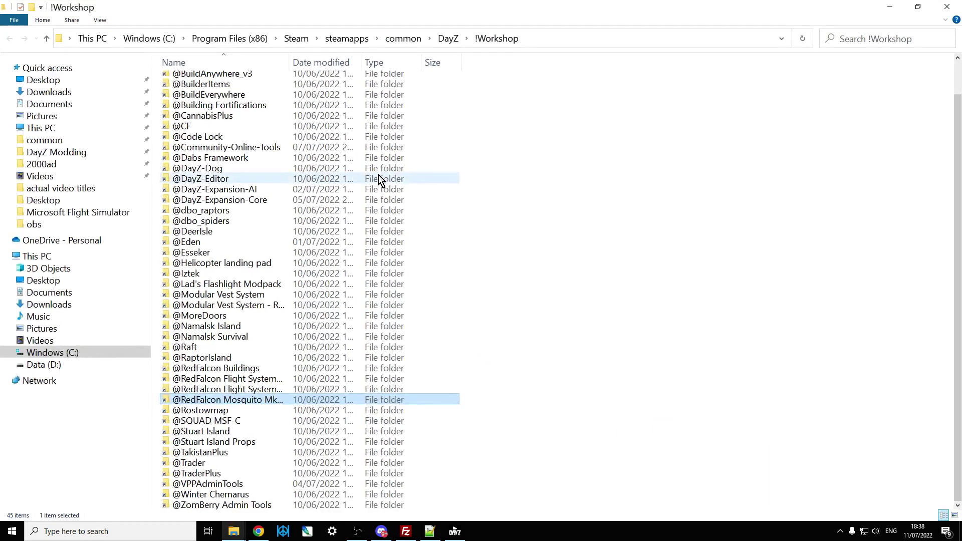
scroll(206, 128, up, 2)
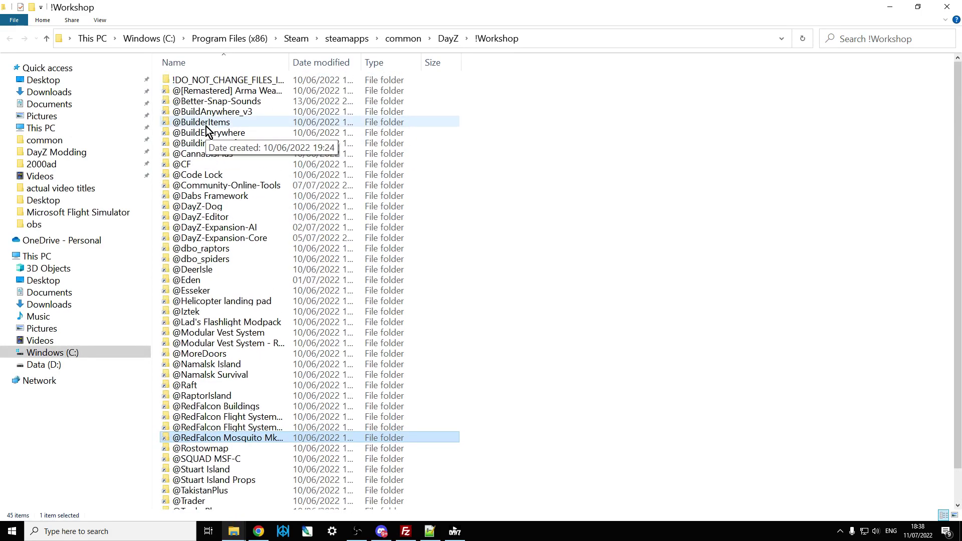
click(204, 166)
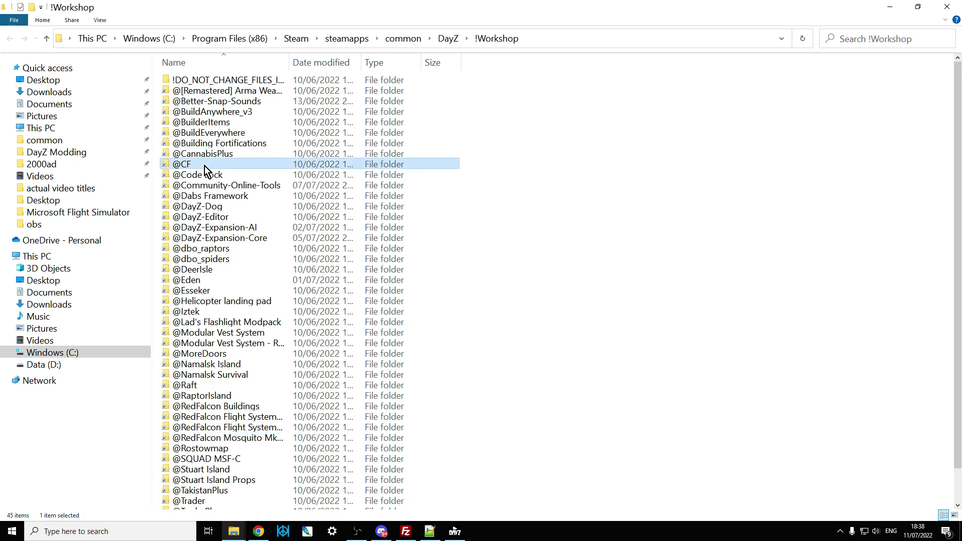
ctrl+click(218, 196)
ctrl+click(238, 230)
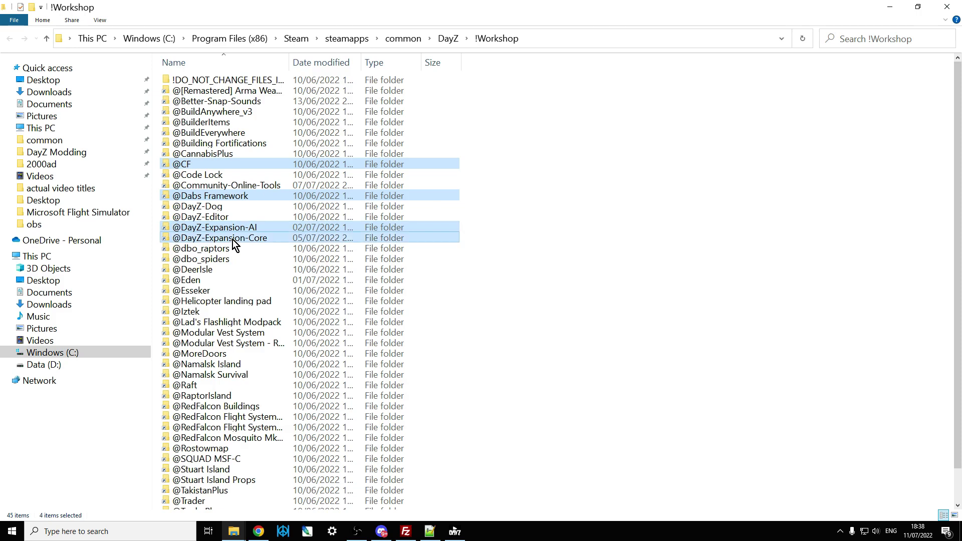
right_click(233, 240)
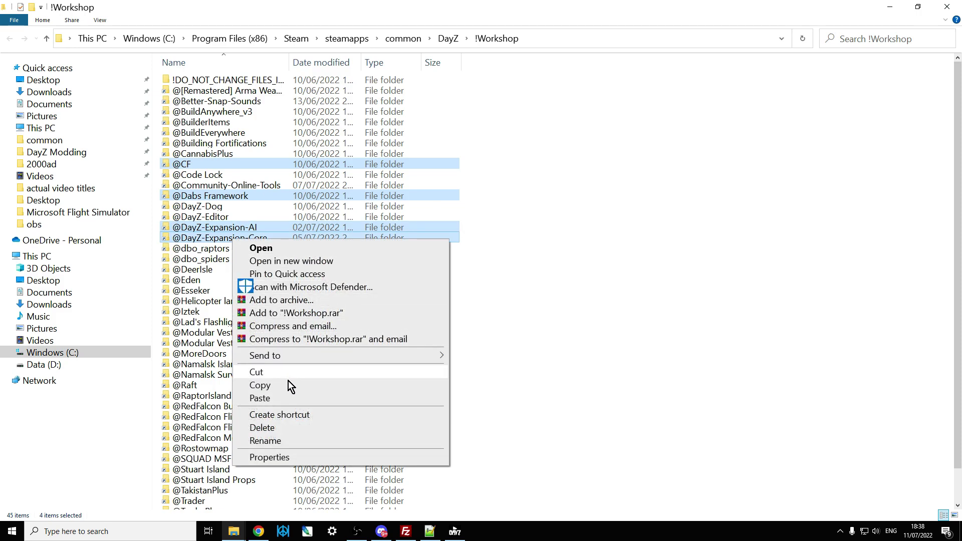
Paste the four mod folders into the DayZServer folder under common
click(44, 39)
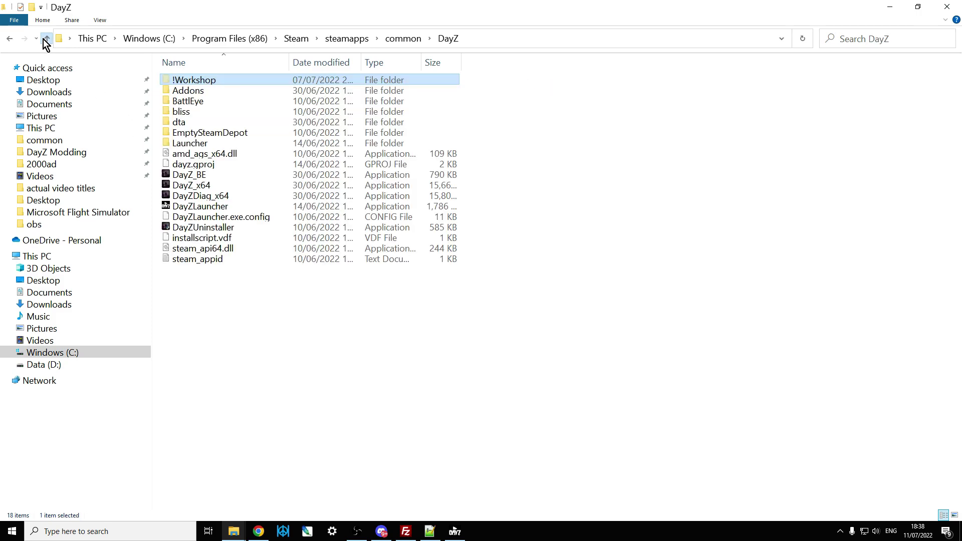
click(43, 39)
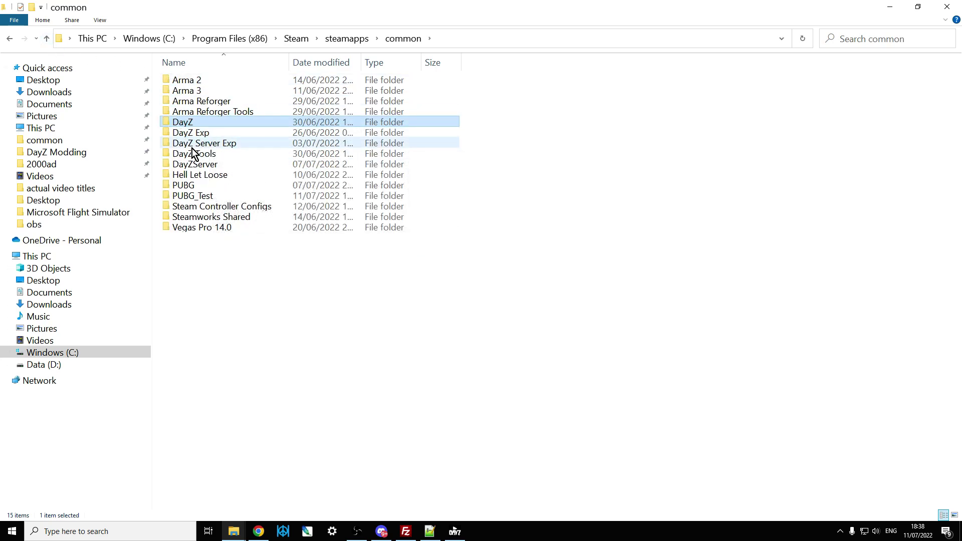
double_click(196, 165)
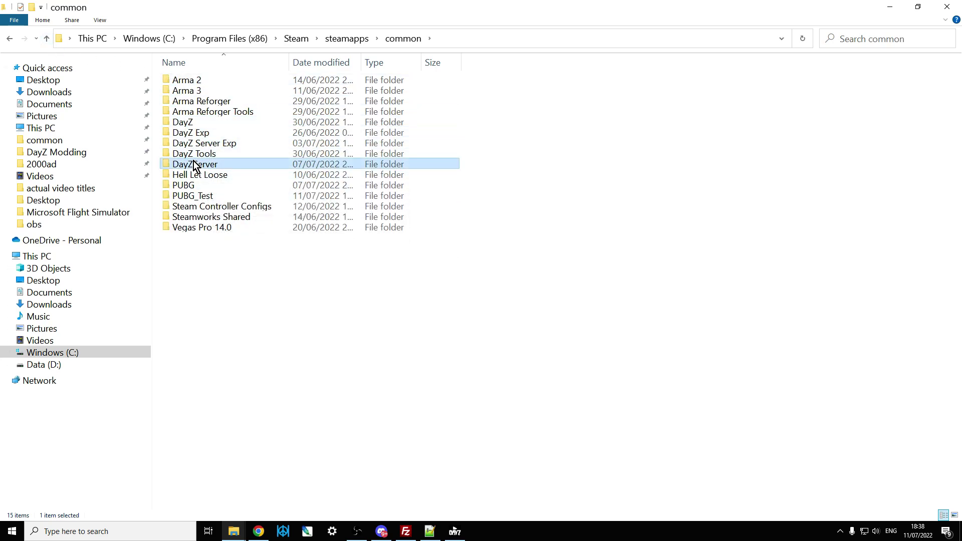
right_click(588, 181)
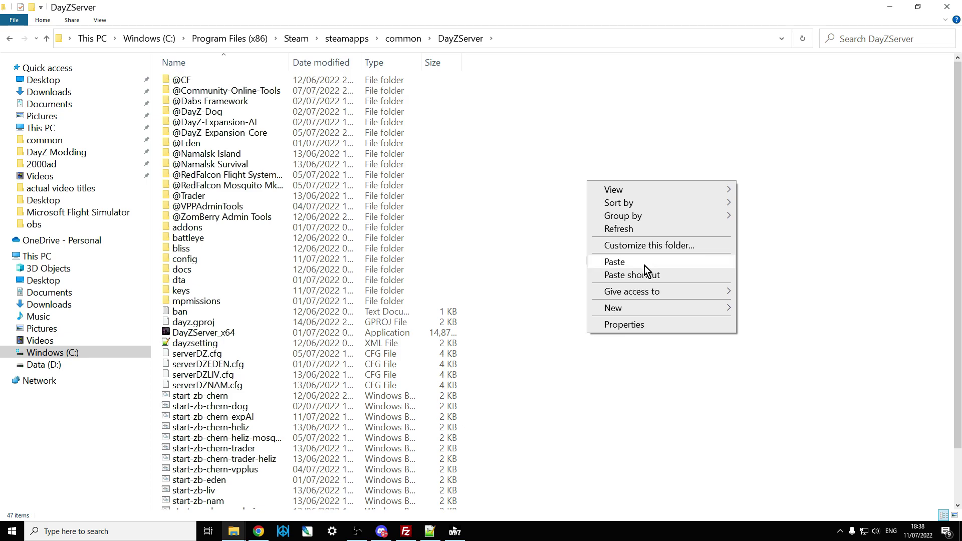
click(576, 167)
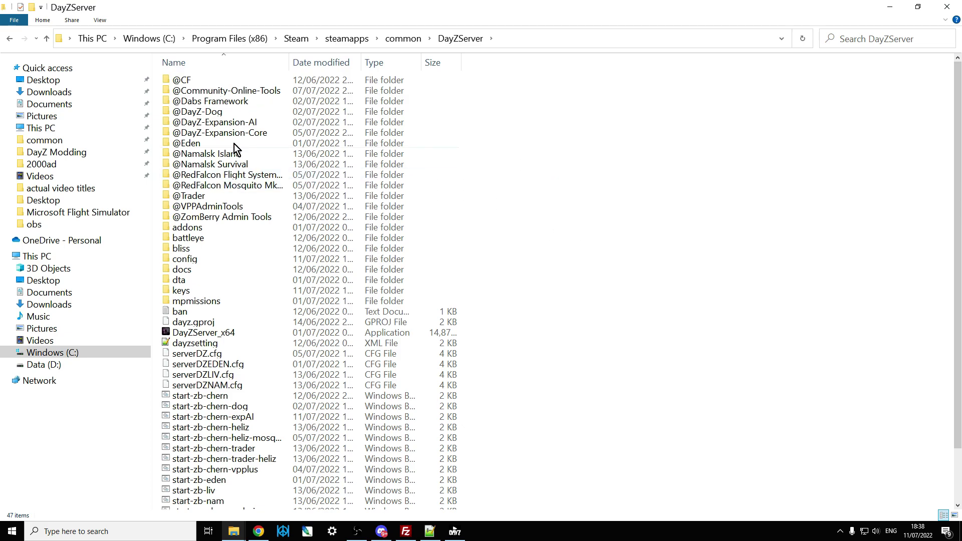
double_click(183, 81)
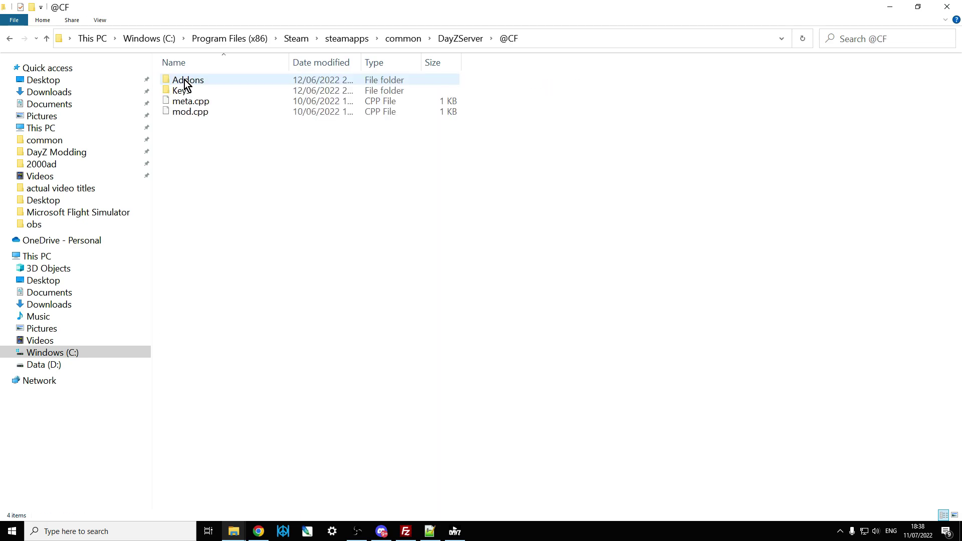
double_click(186, 91)
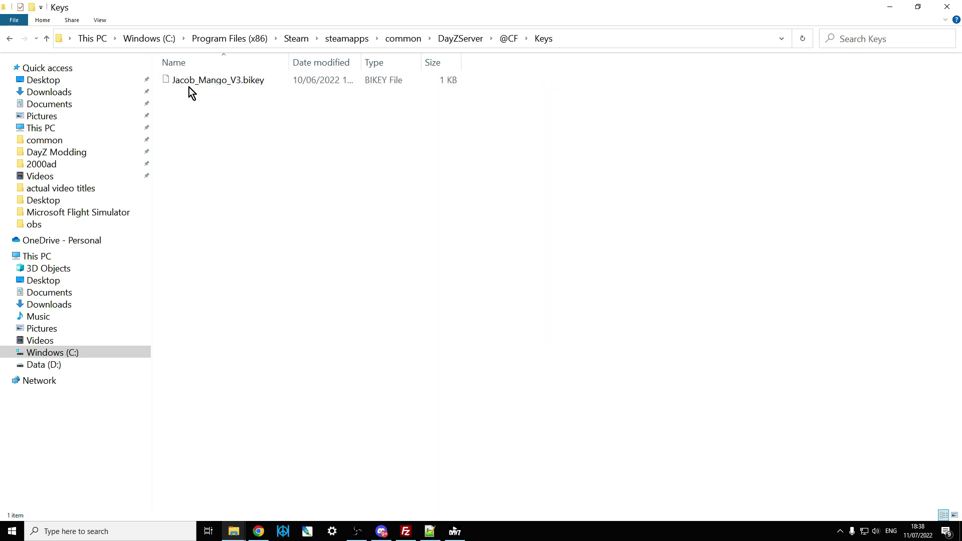
click(195, 80)
right_click(196, 79)
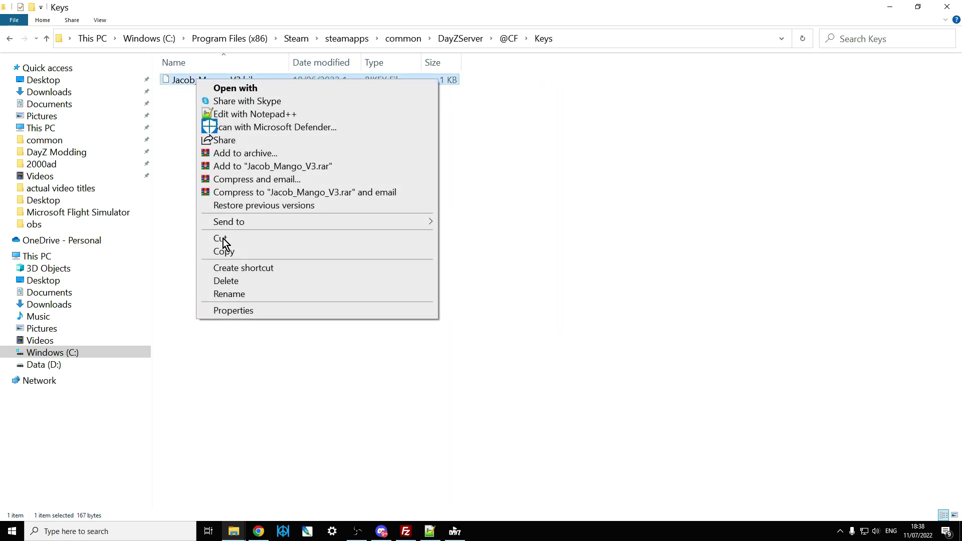
click(49, 39)
click(48, 40)
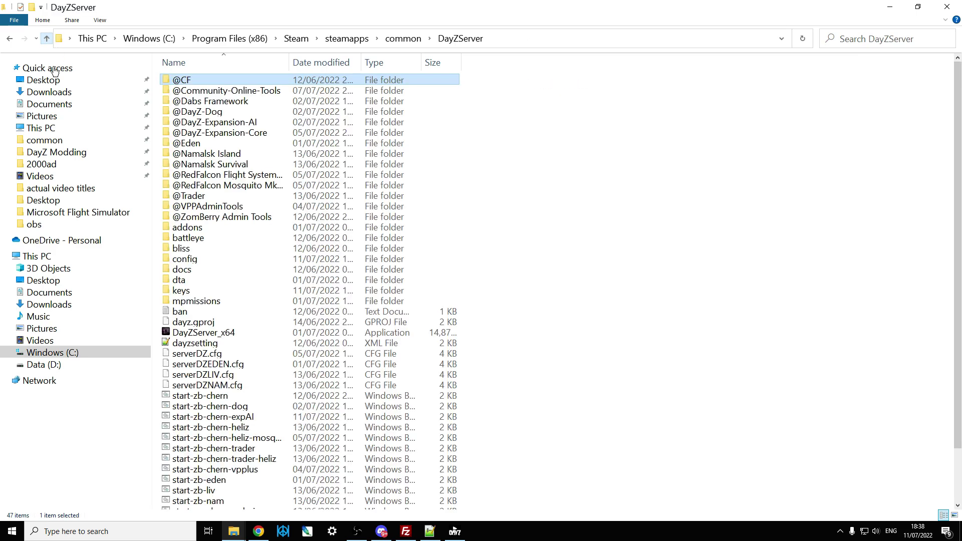
double_click(188, 289)
right_click(545, 305)
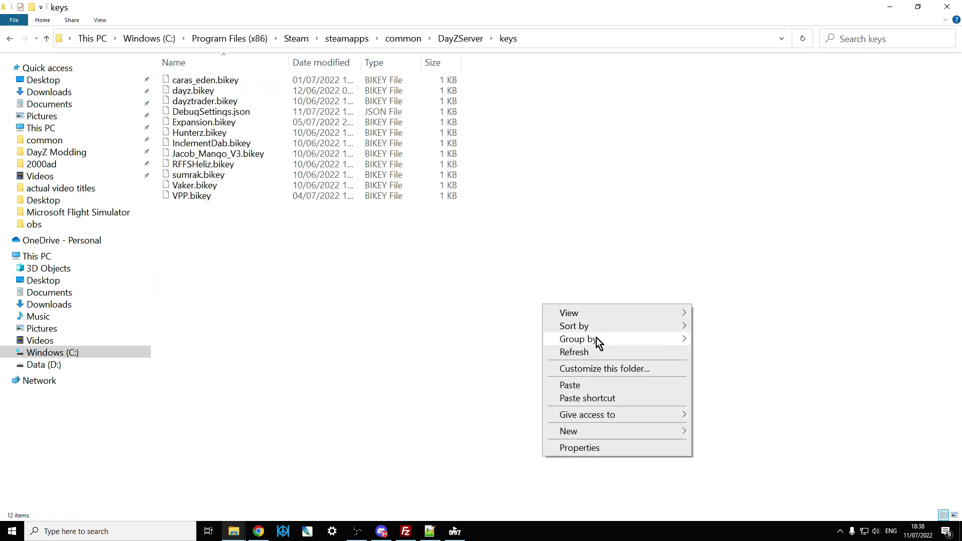
click(46, 39)
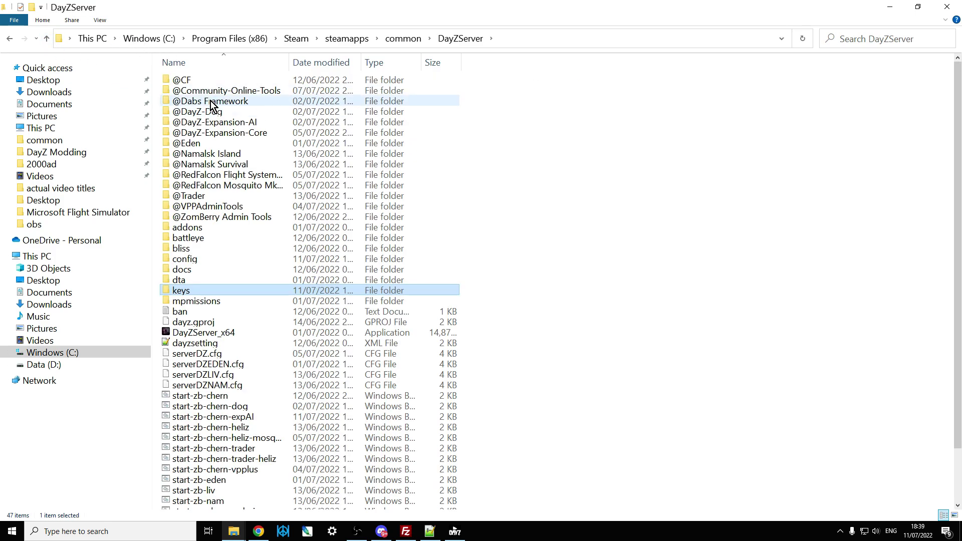
double_click(193, 100)
double_click(190, 92)
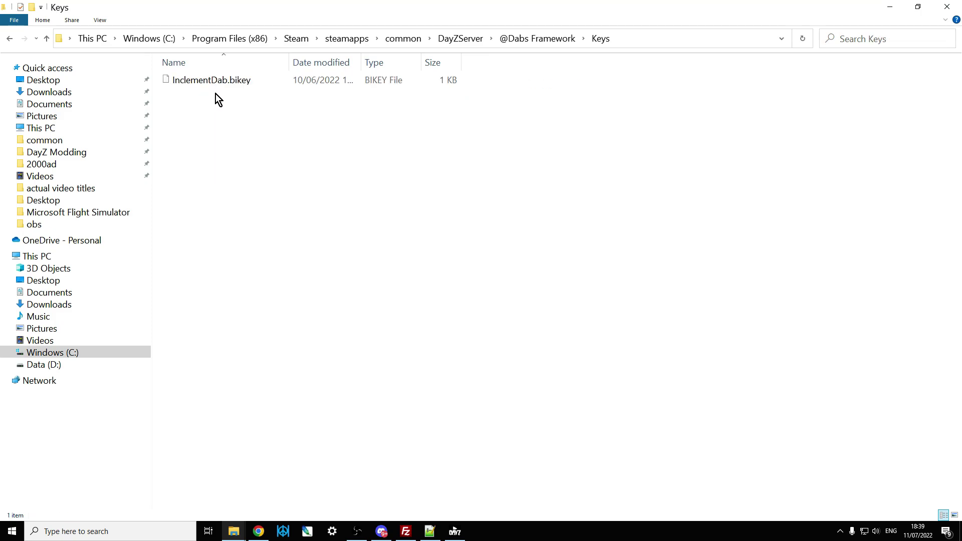
click(225, 79)
right_click(225, 79)
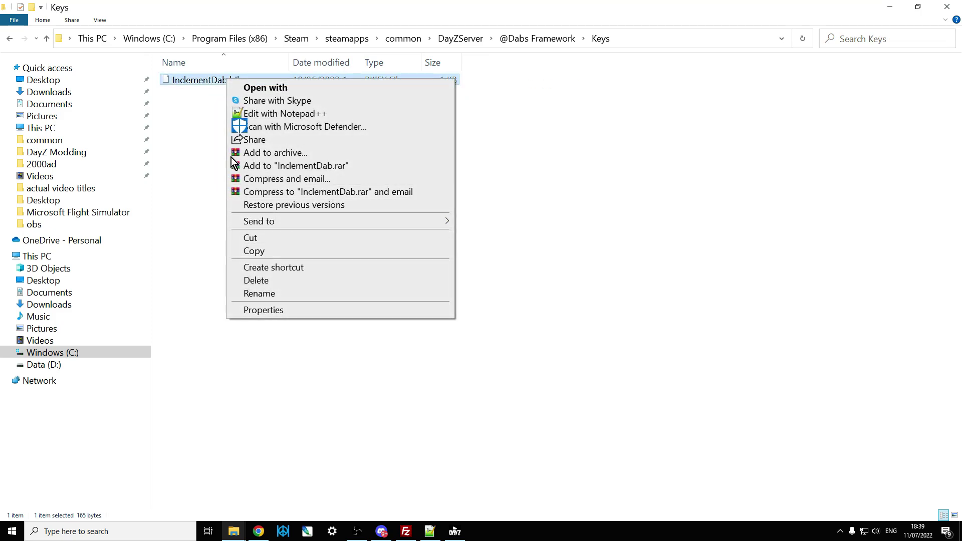
click(47, 39)
click(47, 38)
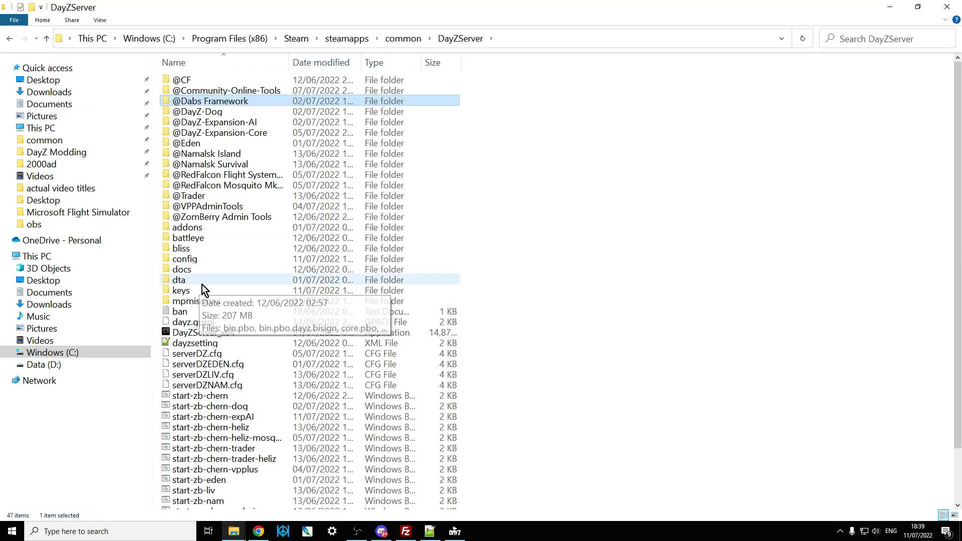
double_click(202, 290)
right_click(444, 293)
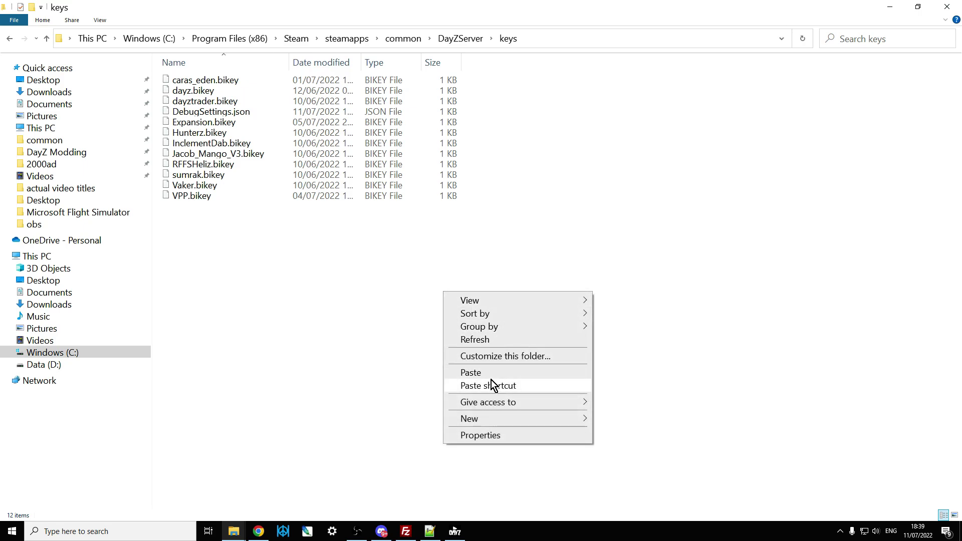
click(44, 39)
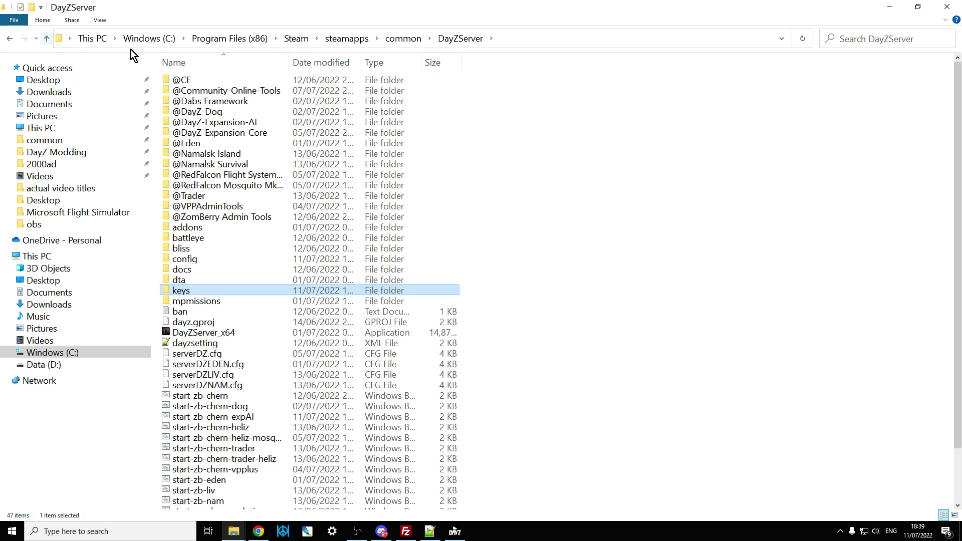
double_click(227, 121)
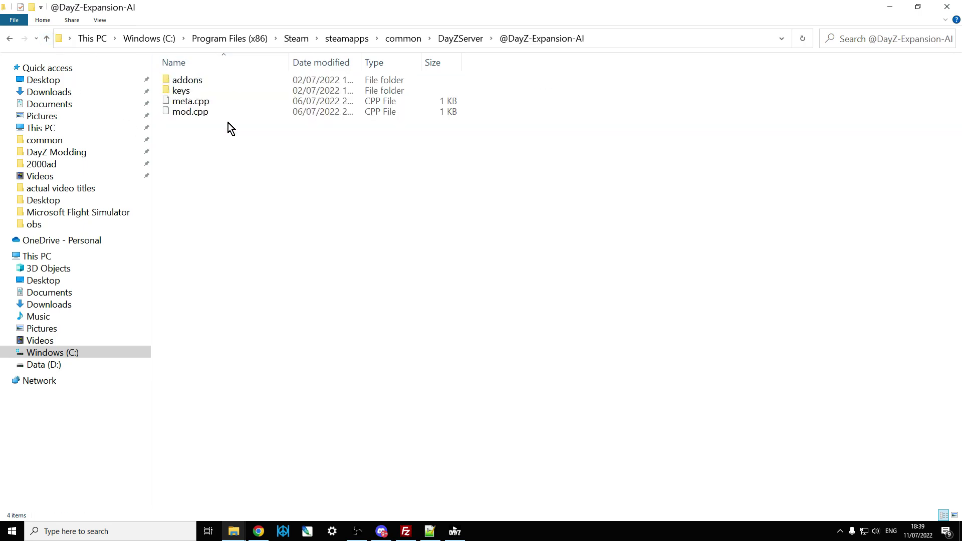
double_click(191, 92)
right_click(197, 81)
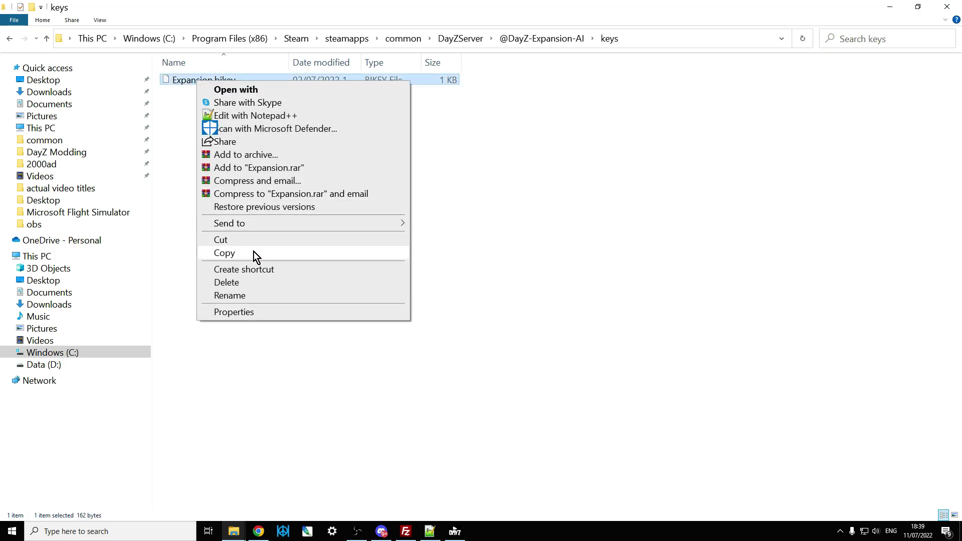
click(50, 40)
click(50, 40)
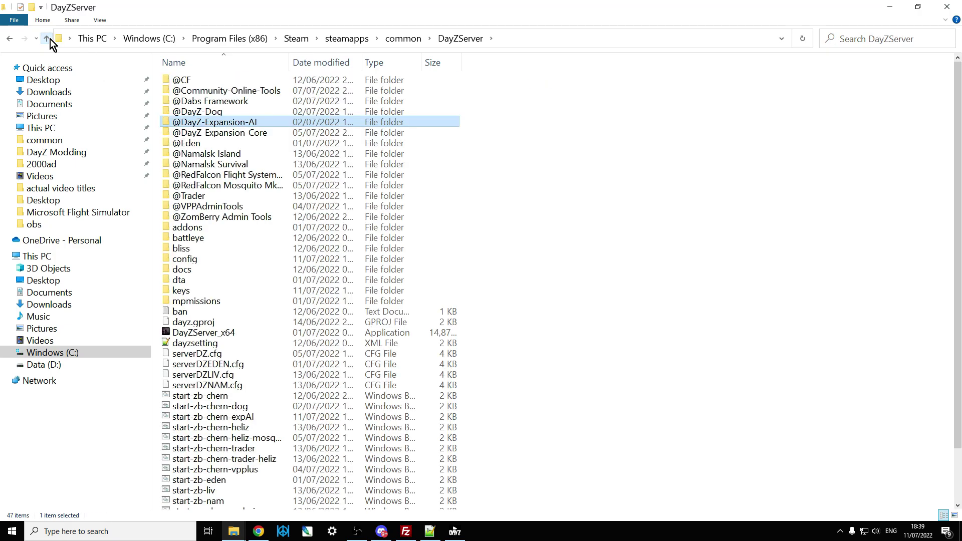
double_click(185, 292)
right_click(348, 292)
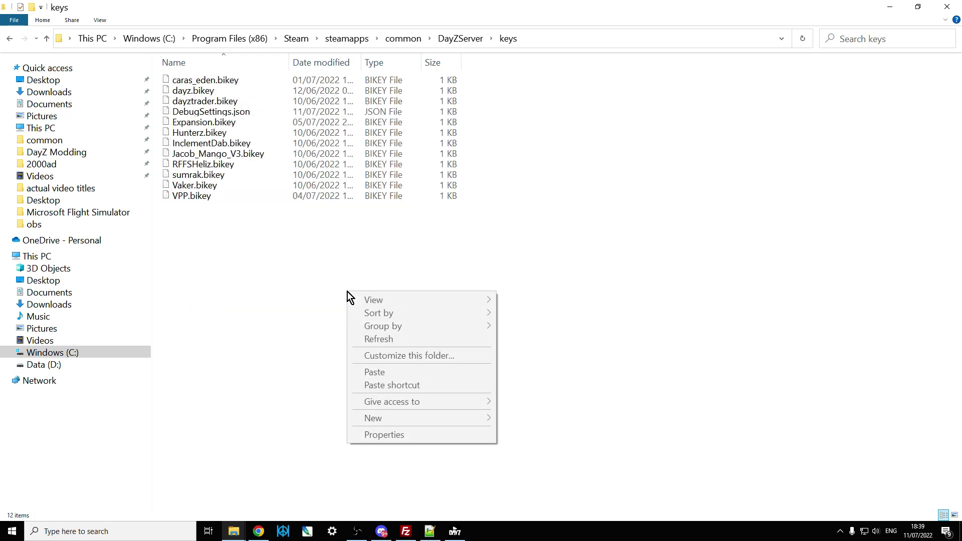
click(46, 39)
double_click(215, 132)
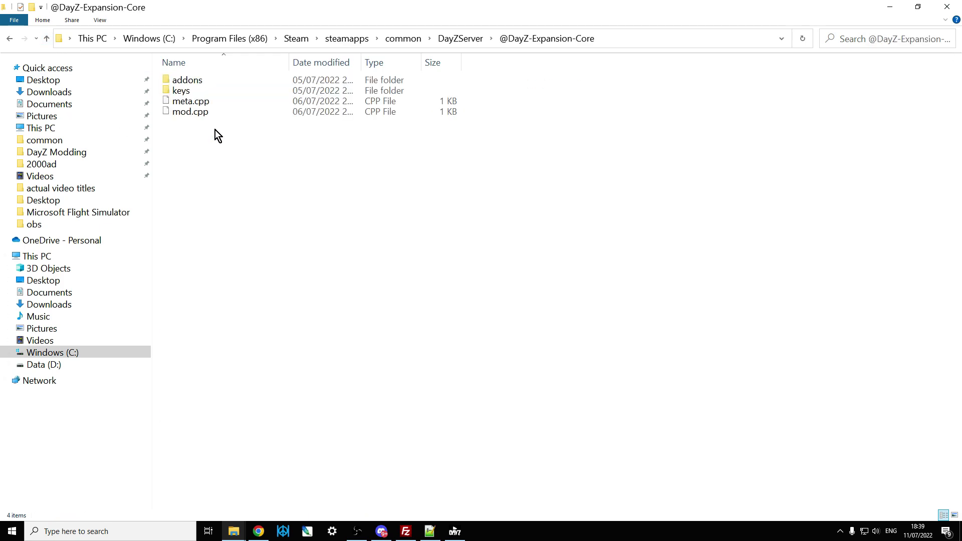
double_click(188, 92)
right_click(190, 79)
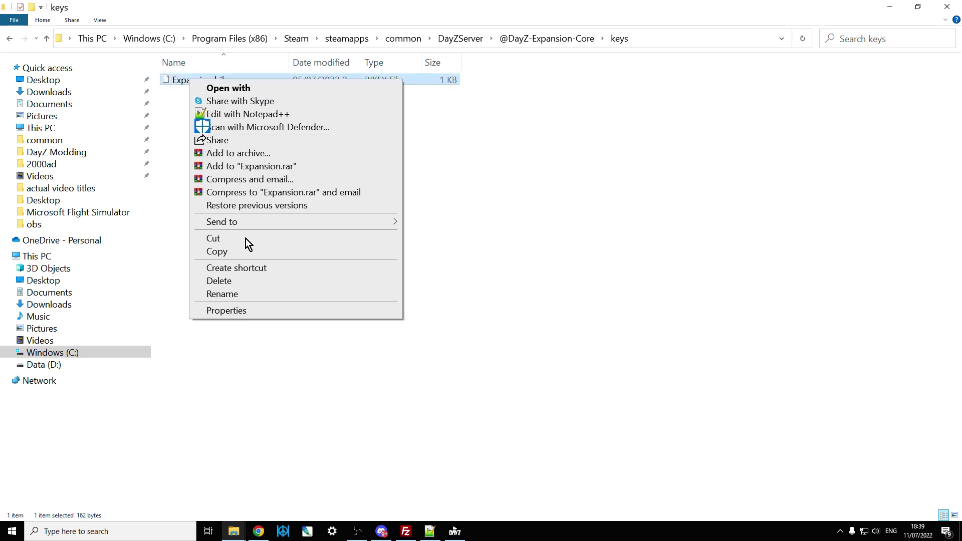
click(46, 38)
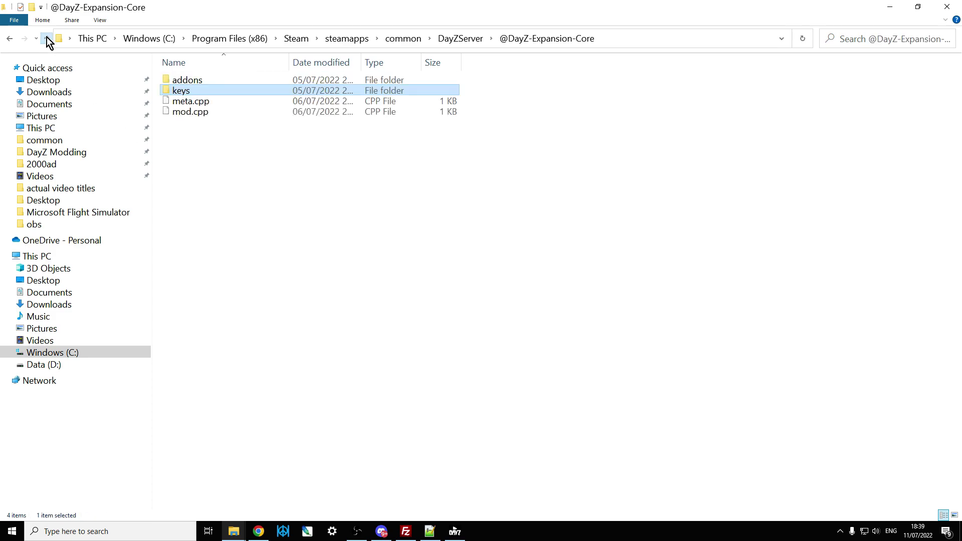
click(47, 39)
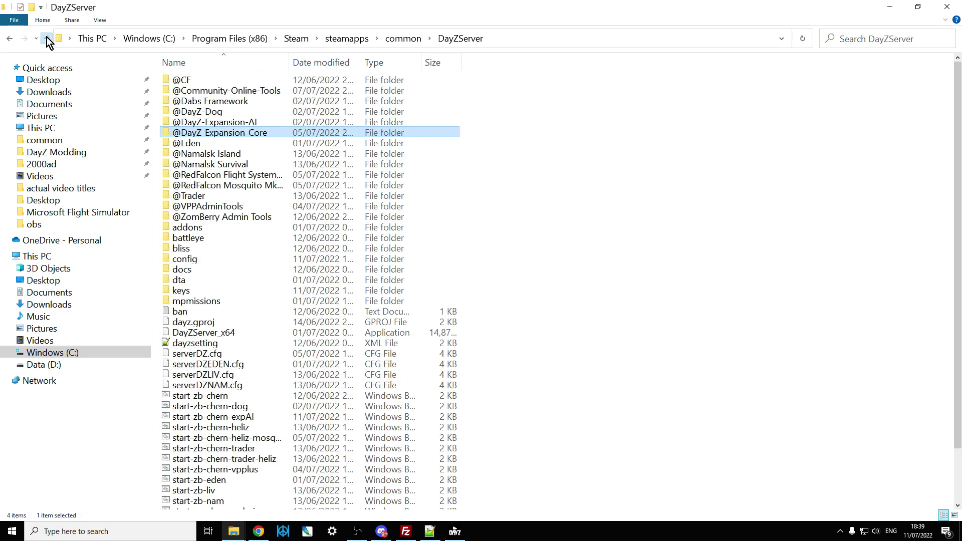
double_click(194, 290)
right_click(446, 305)
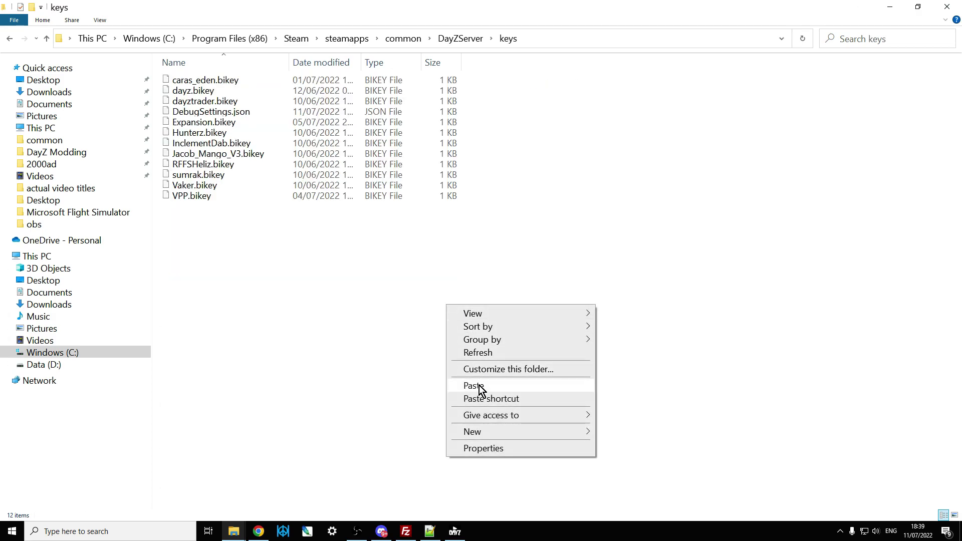
click(45, 38)
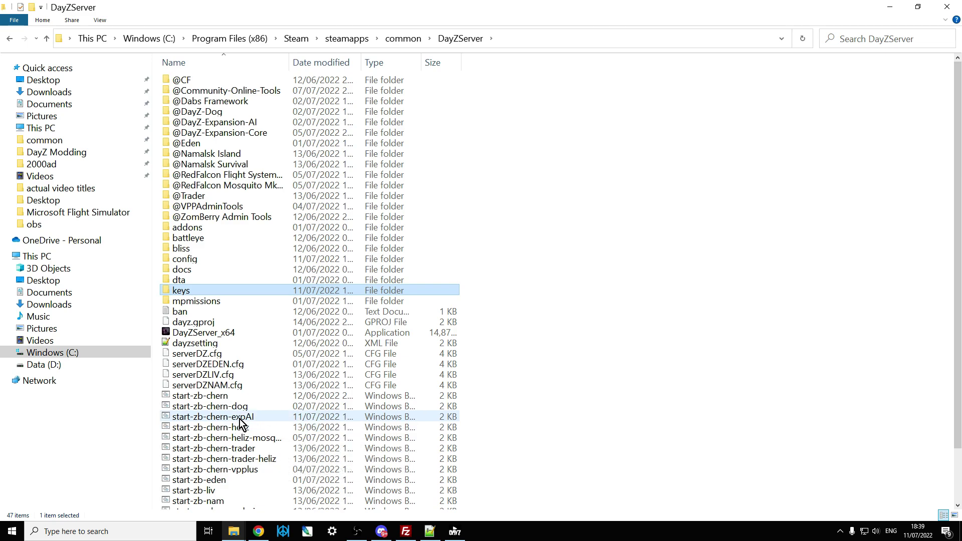
Open start-zb-chern-expAI.bat in Notepad++ and inspect line 19's -mod list for both Expansion mods
right_click(240, 421)
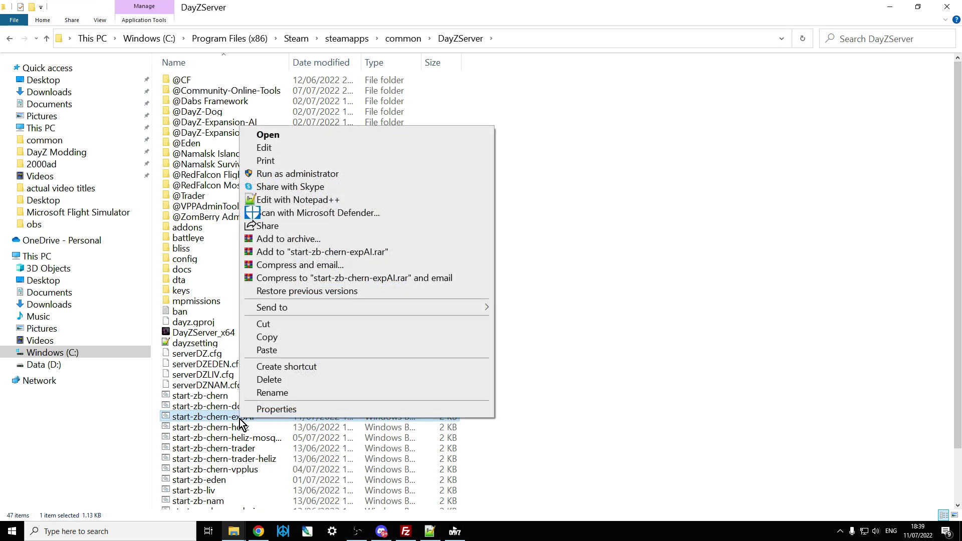
click(280, 200)
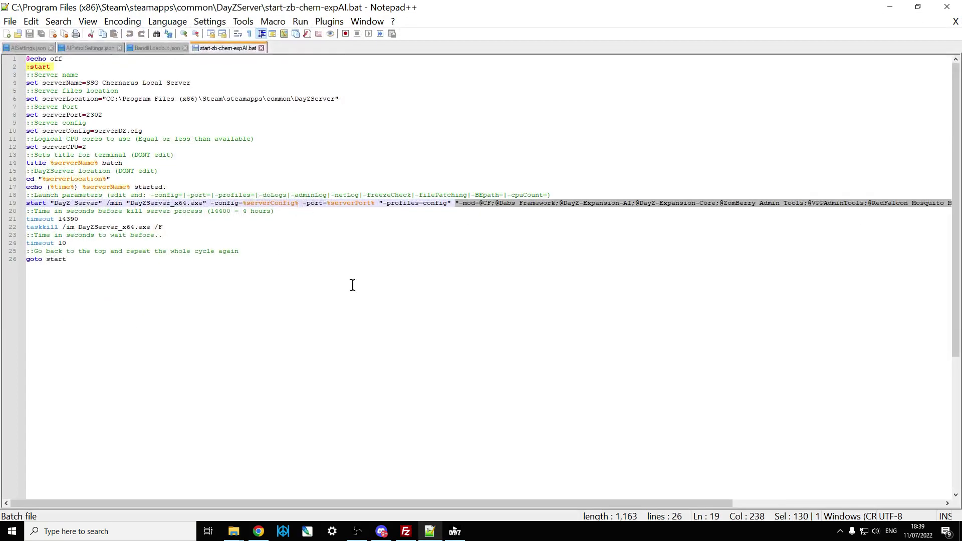
drag(415, 504, 415, 507)
drag(46, 203, 21, 203)
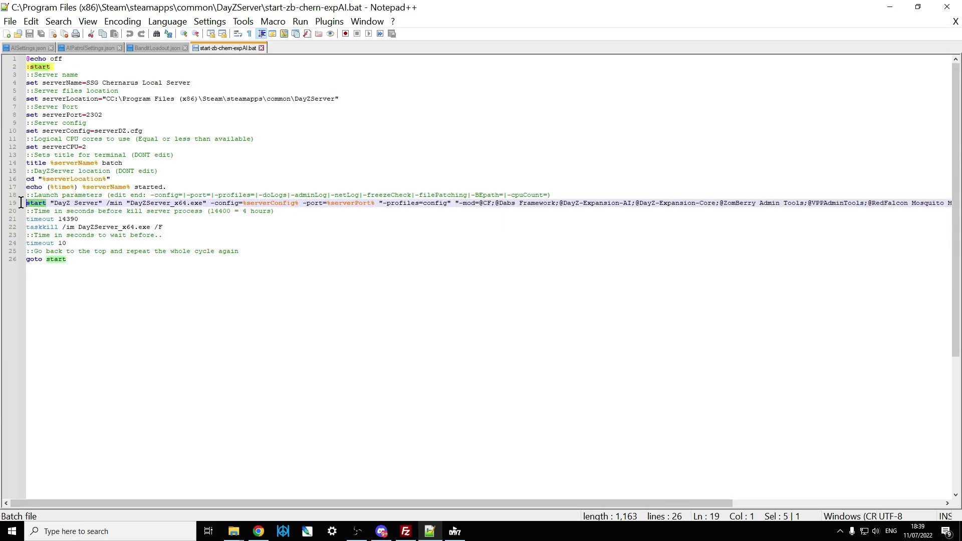
mouse_move(331, 505)
mouse_down()
mouse_move(479, 504)
mouse_move(478, 495)
mouse_up()
click(308, 202)
drag(265, 202, 615, 202)
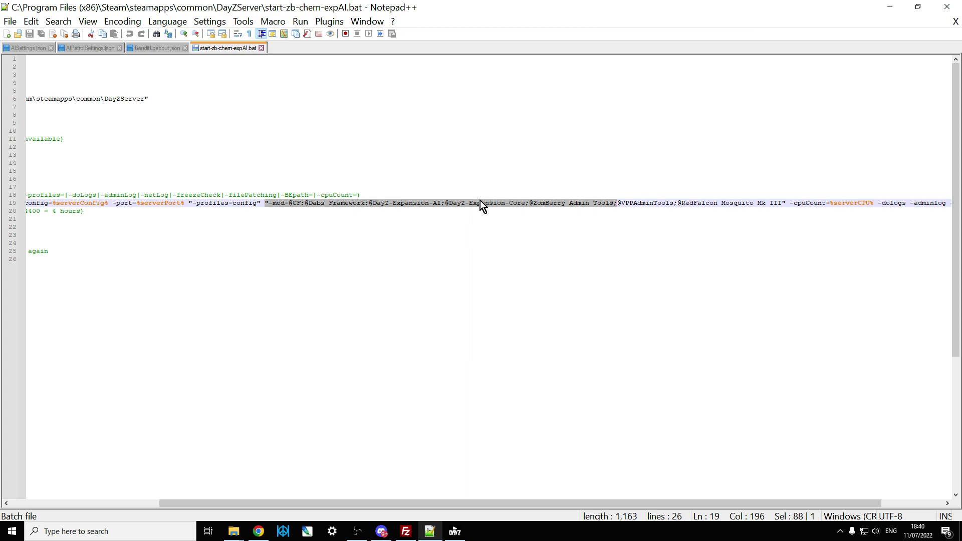
drag(443, 503, 270, 503)
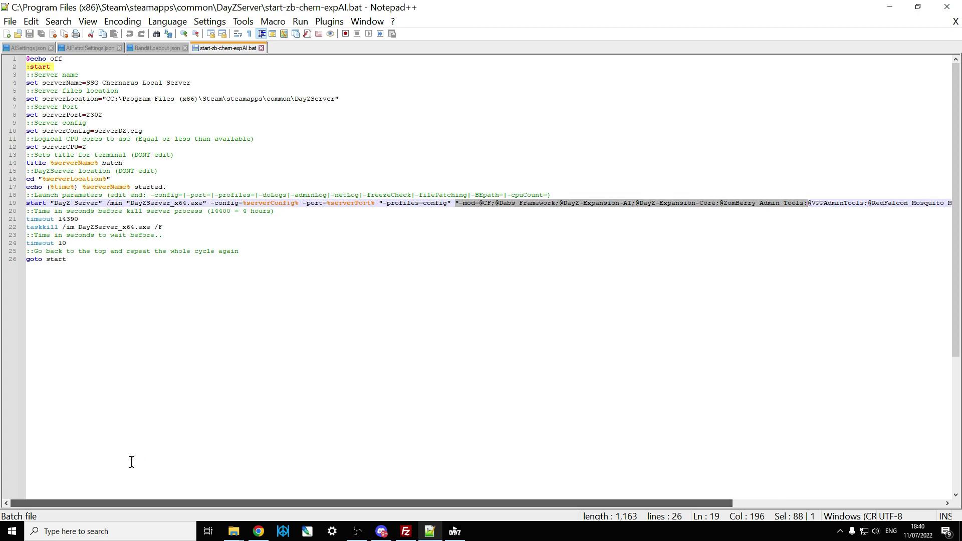
Switch to the DayZServer Explorer window and open its config folder
mouse_move(229, 538)
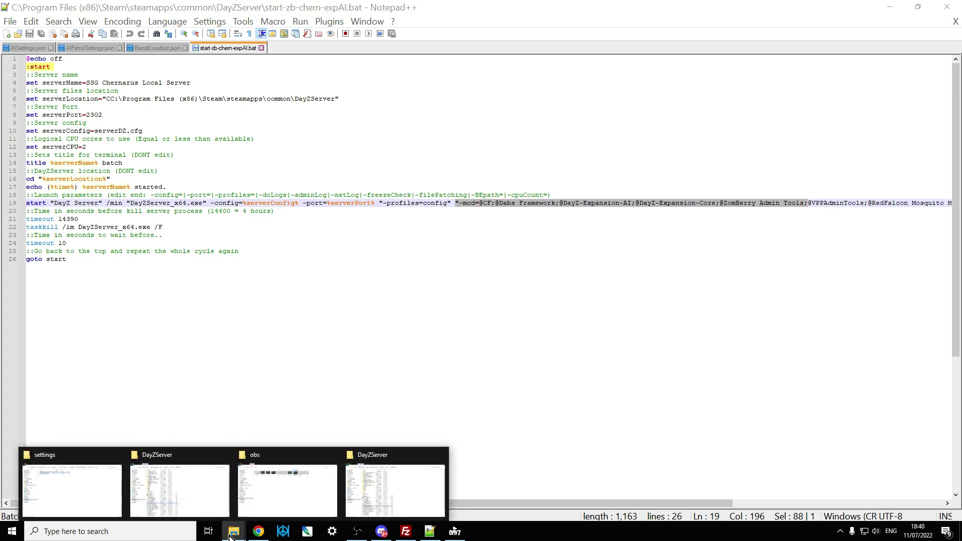
click(211, 489)
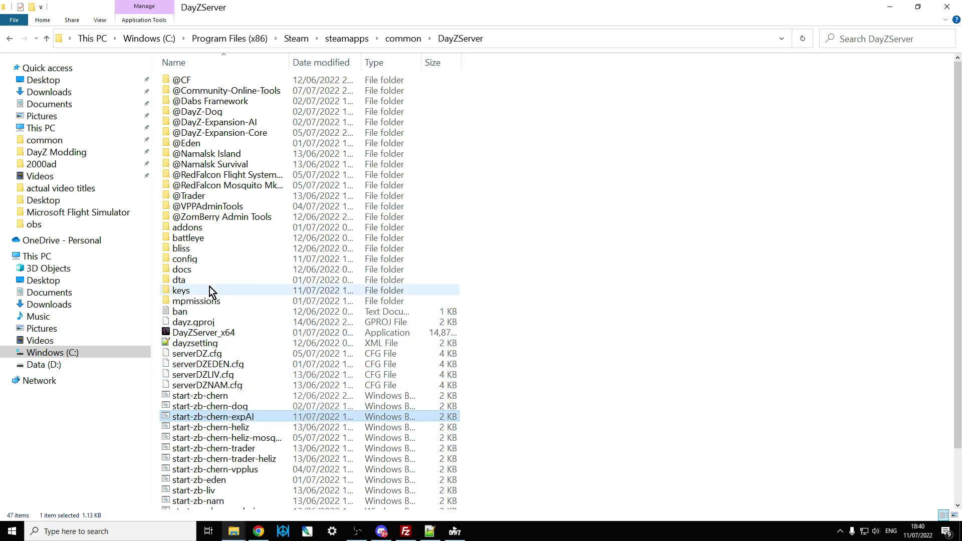
click(197, 261)
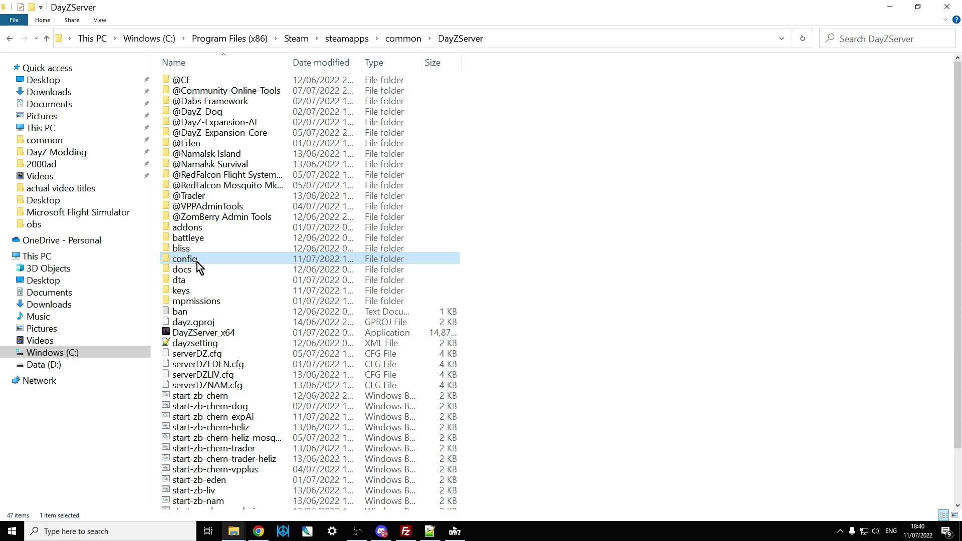
double_click(197, 262)
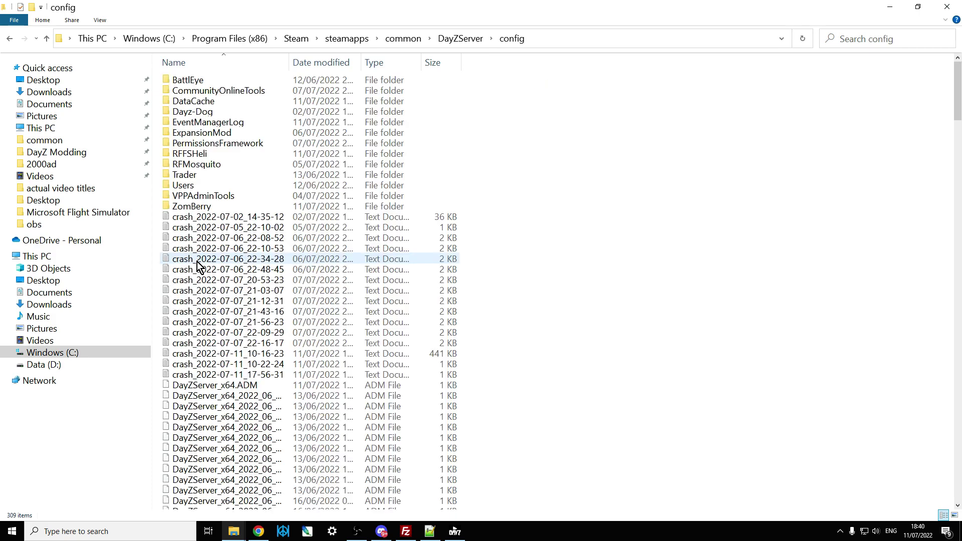
scroll(286, 451, down, 4)
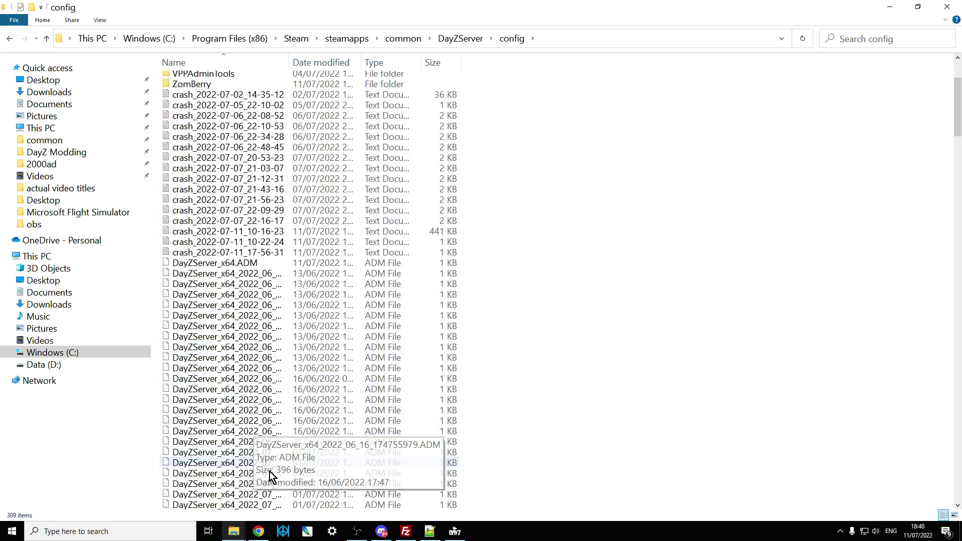
scroll(301, 486, up, 4)
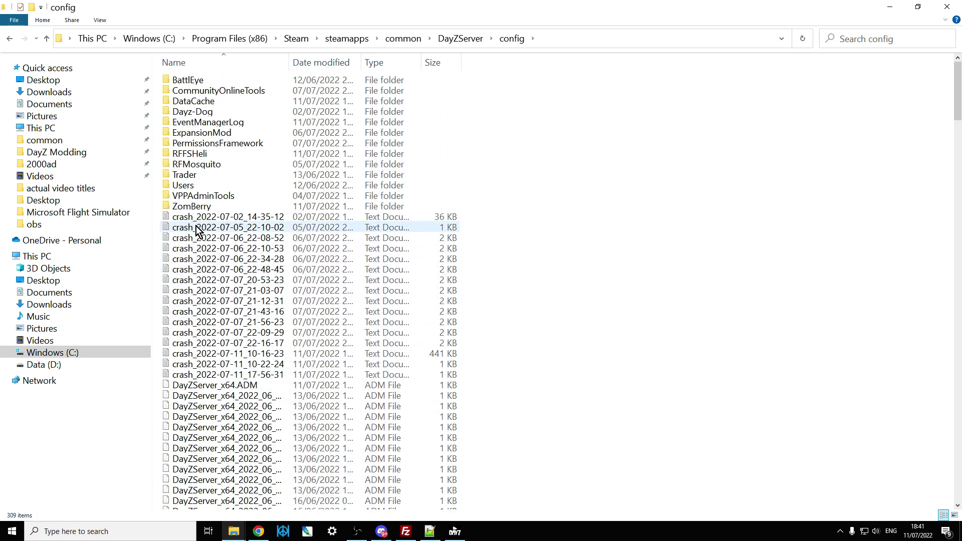
Open AISettings.json from ExpansionMod\Settings for editing in Notepad++
double_click(198, 132)
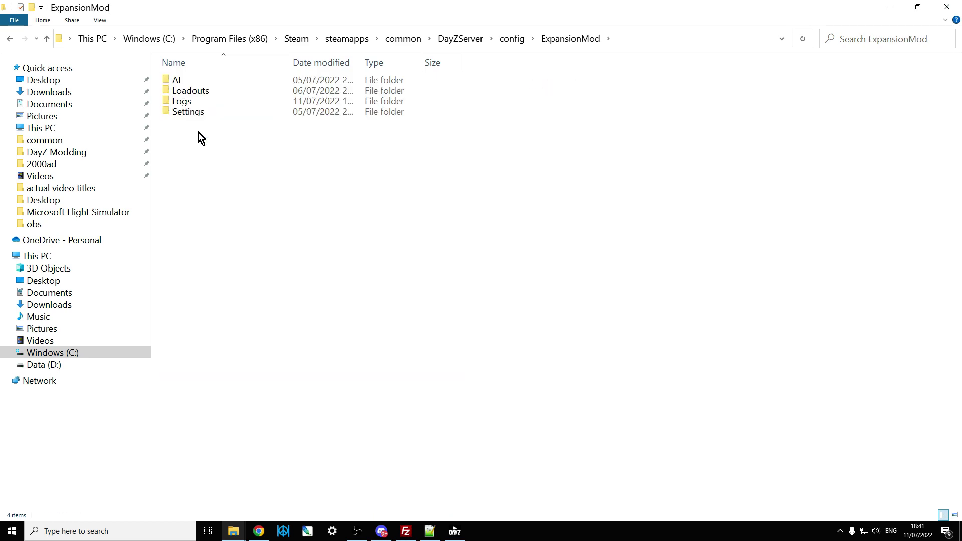
double_click(190, 113)
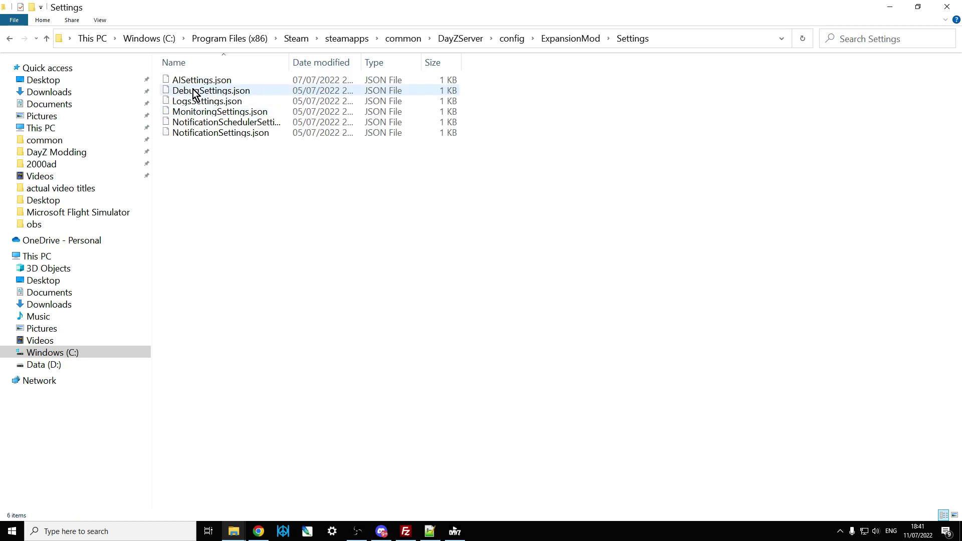
click(194, 82)
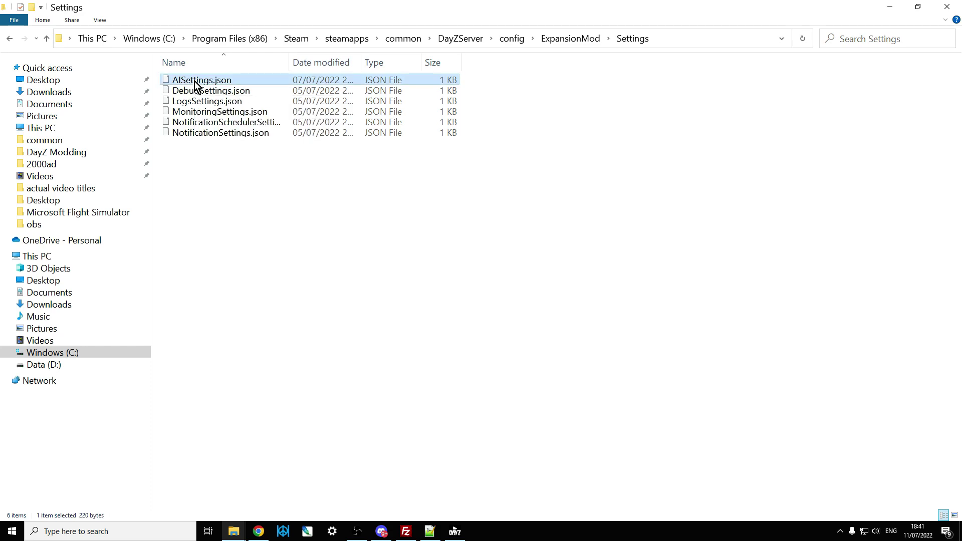
right_click(194, 81)
click(229, 118)
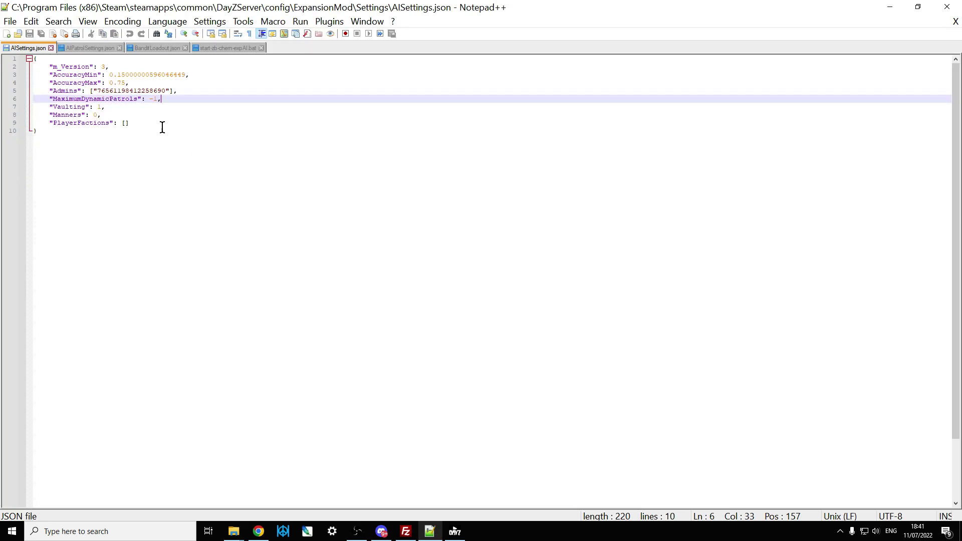
Highlight the admin player ID in AISettings.json's Admins list, then switch to AIPatrolSettings.json
drag(166, 90, 99, 91)
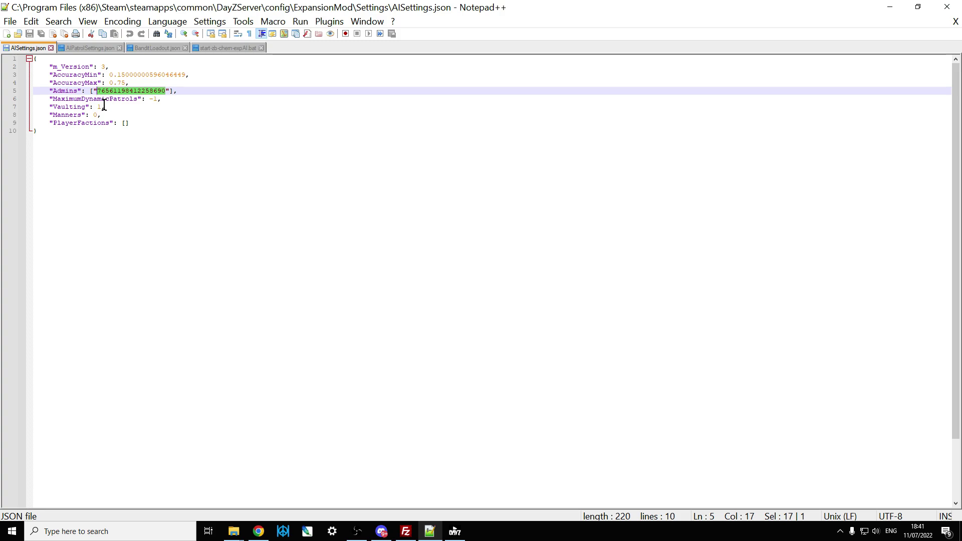
click(100, 48)
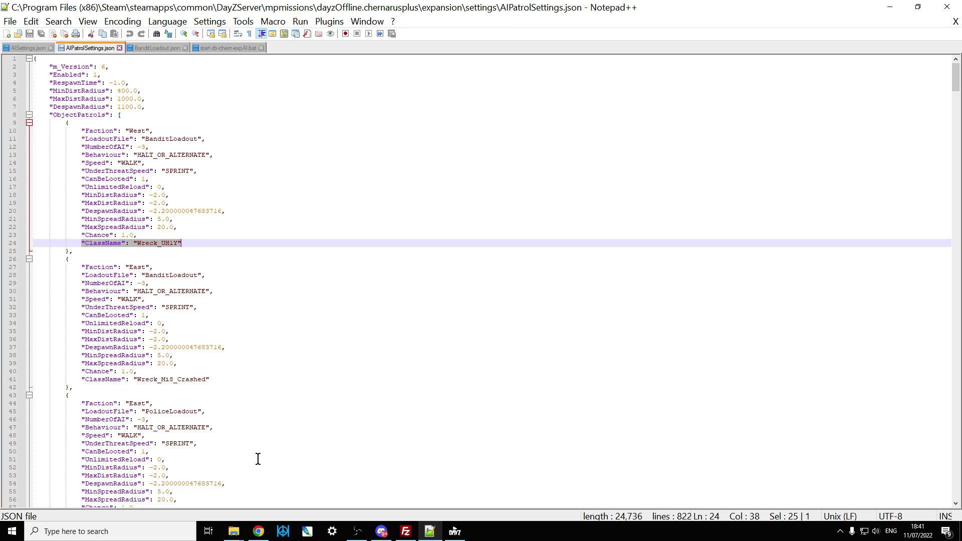
From mpmissions > dayzOffline.chernarusplus > expansion > settings, open AIPatrolSettings.json with Notepad++
click(236, 536)
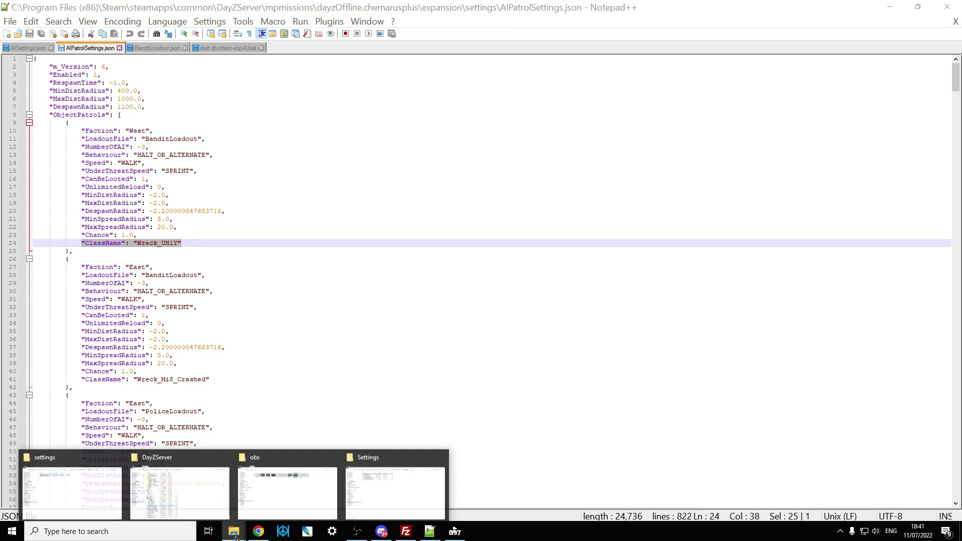
click(204, 499)
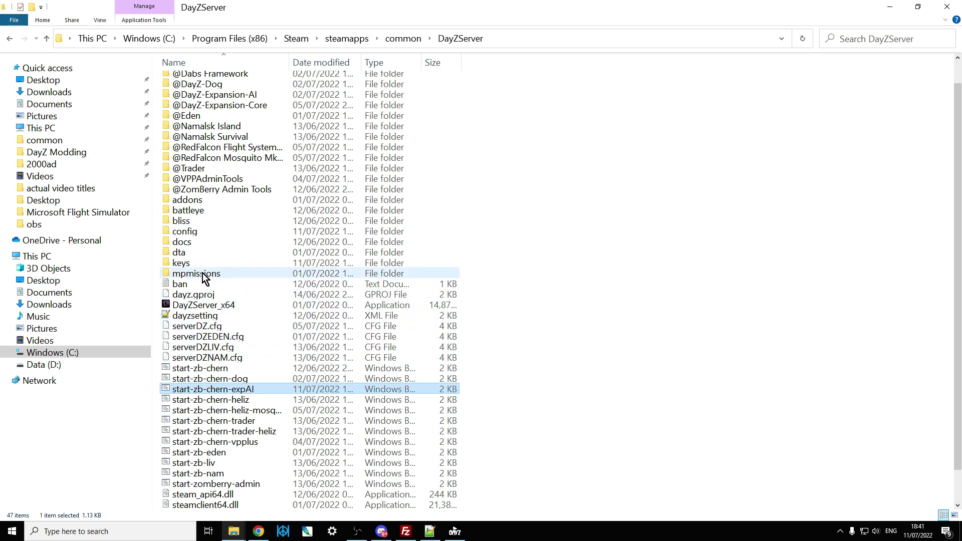
double_click(203, 274)
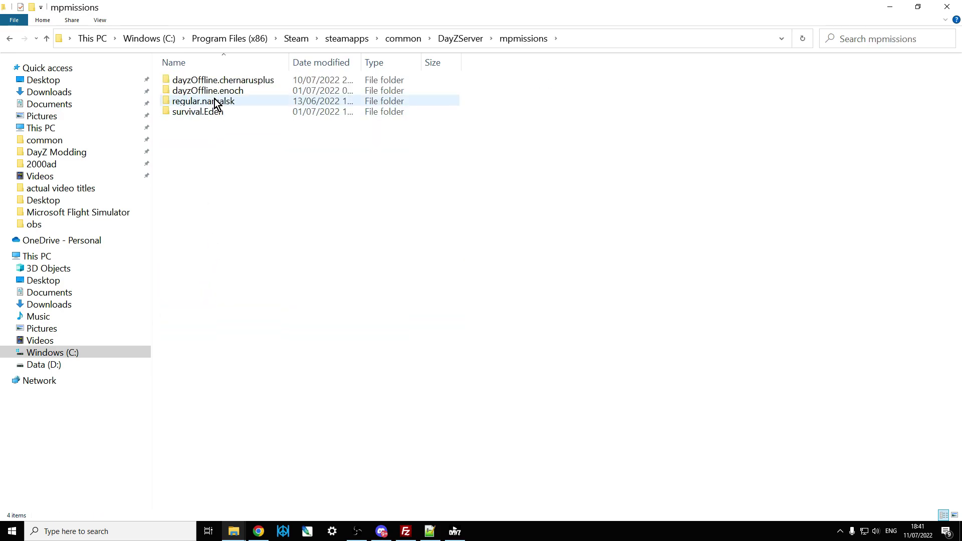
double_click(215, 82)
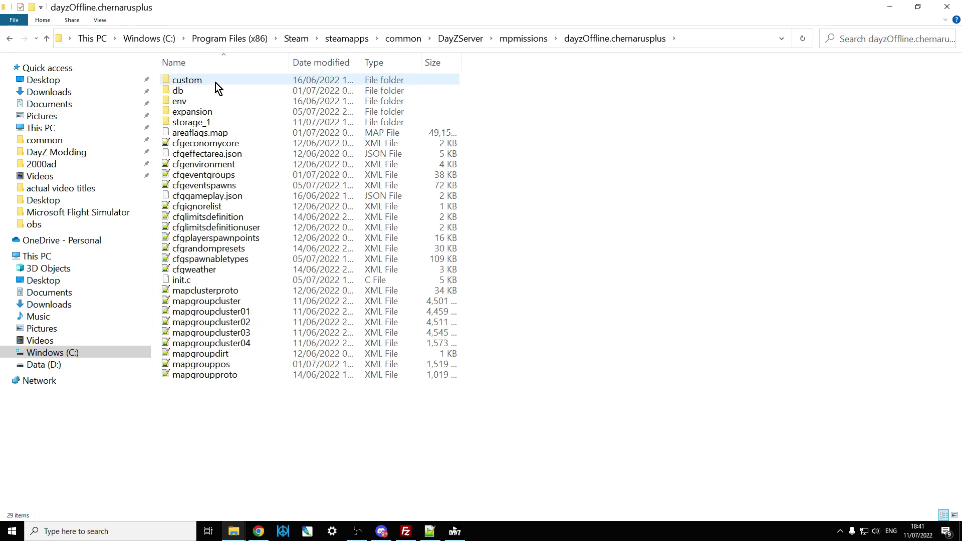
double_click(192, 112)
double_click(188, 78)
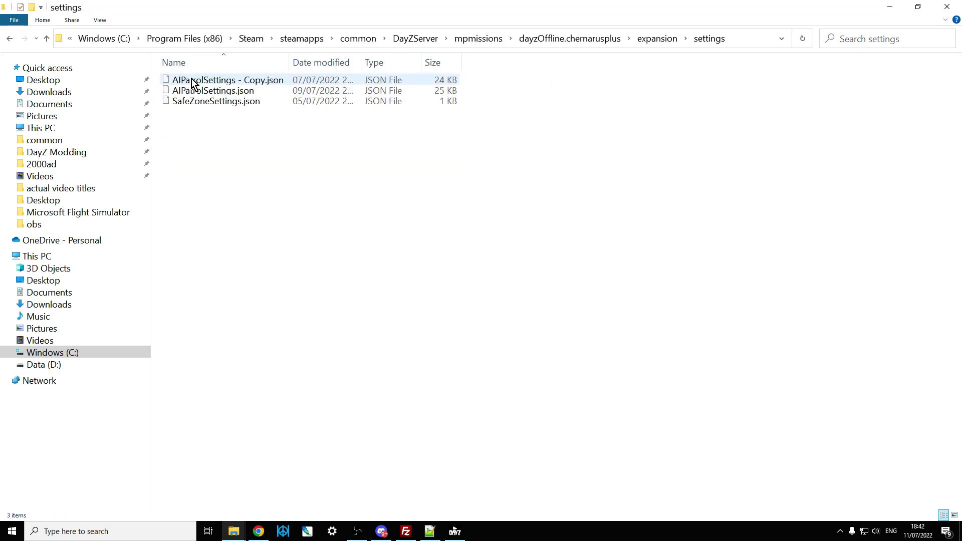
right_click(203, 94)
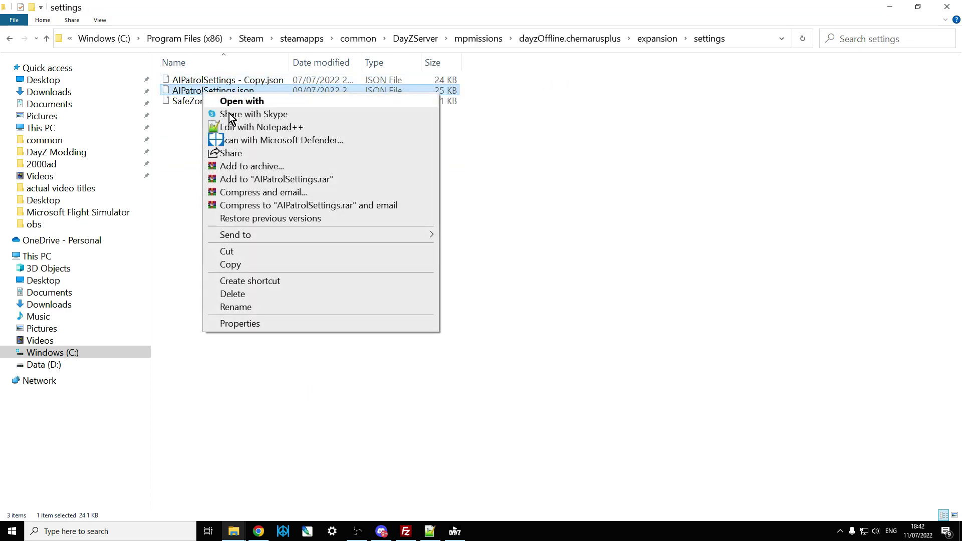
click(243, 127)
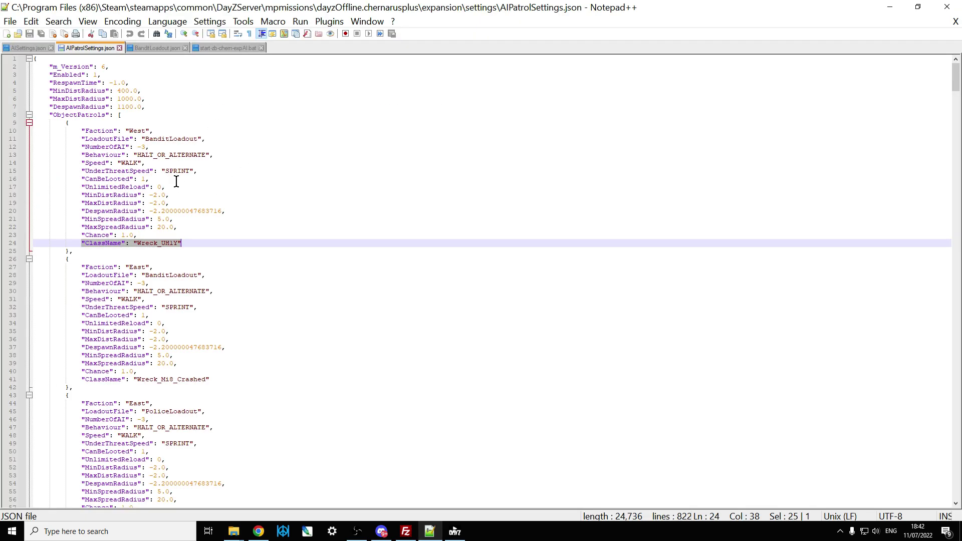
Mark the ObjectPatrols list on line 8 and the first patrol's Wreck_UH1Y class name
click(228, 124)
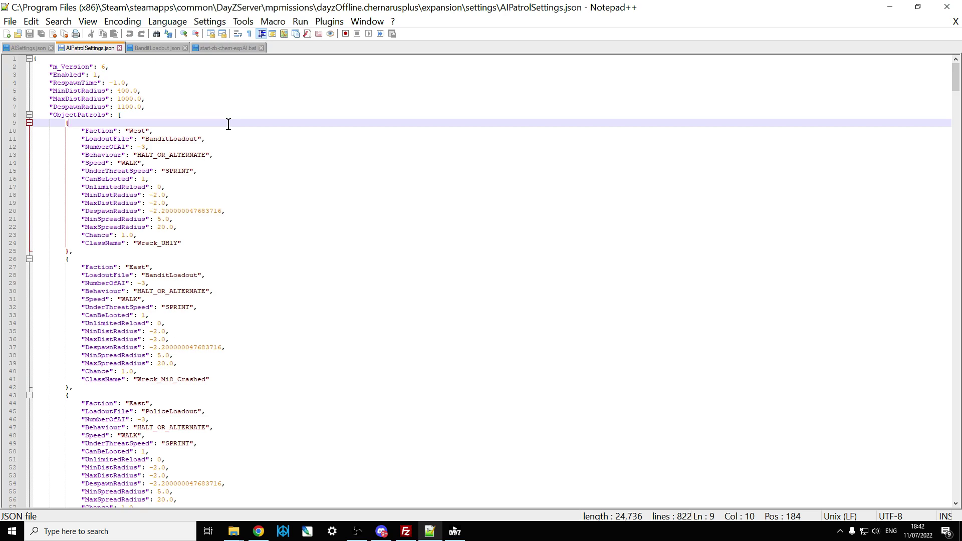
drag(45, 115, 133, 114)
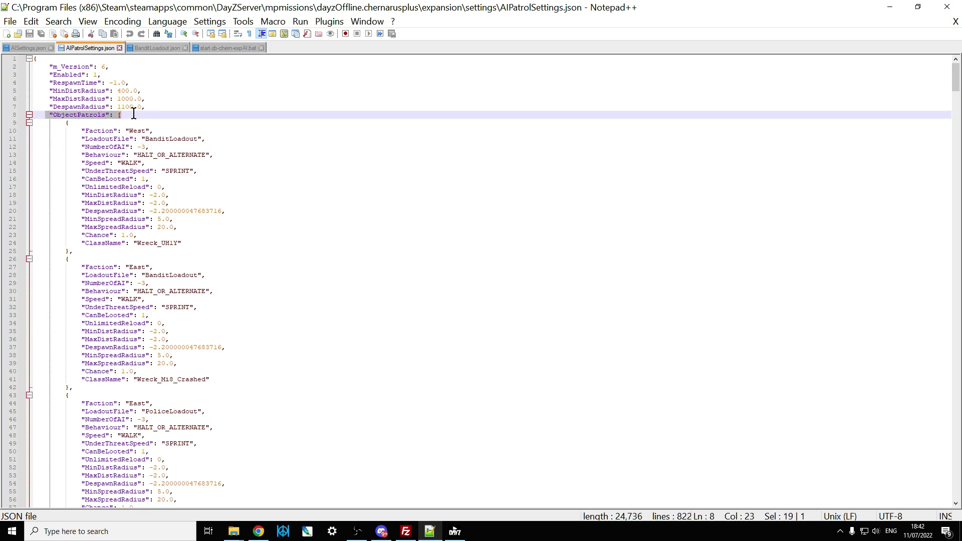
scroll(153, 229, down, 11)
scroll(154, 229, down, 16)
drag(45, 301, 99, 301)
scroll(191, 289, up, 10)
scroll(191, 289, up, 17)
drag(49, 115, 122, 115)
drag(138, 243, 179, 244)
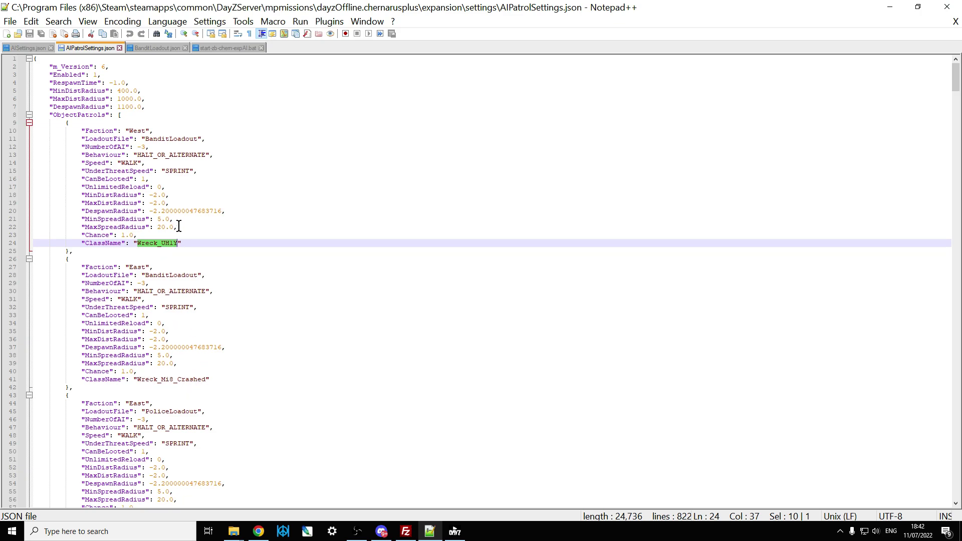
Point out the first patrol's West faction, BanditLoadout, NumberOfAI and HALT_OR_ALTERNATE behaviour, then view the wiki
click(145, 128)
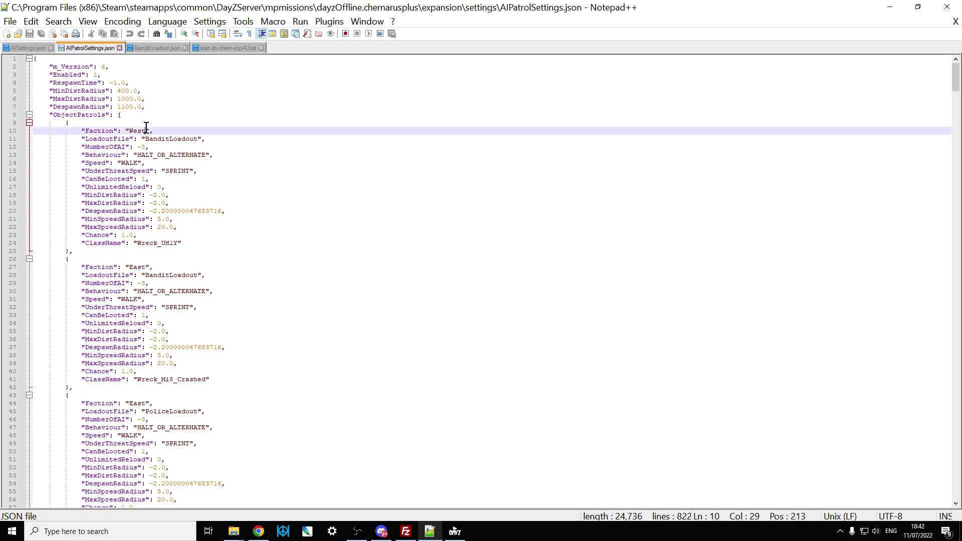
click(146, 139)
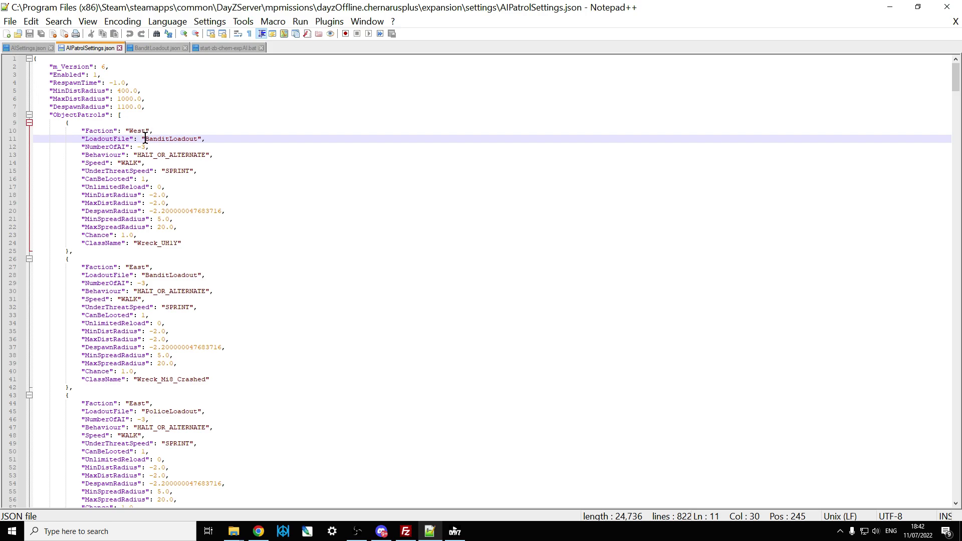
key(Left)
key(Down)
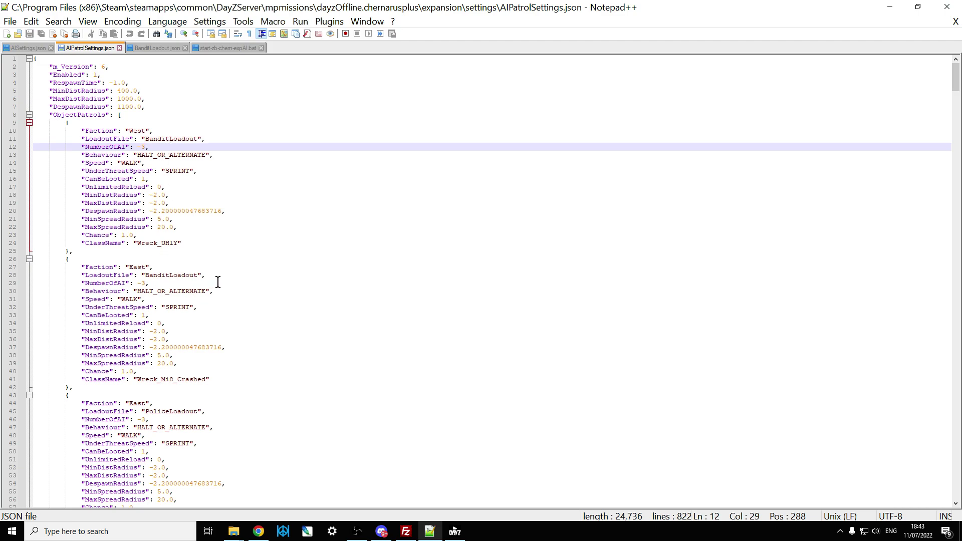
click(185, 154)
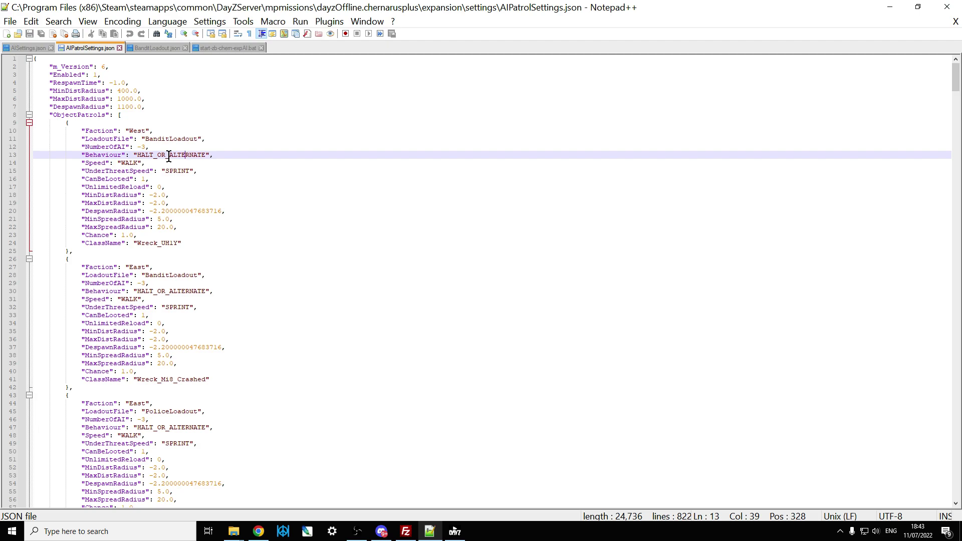
click(259, 531)
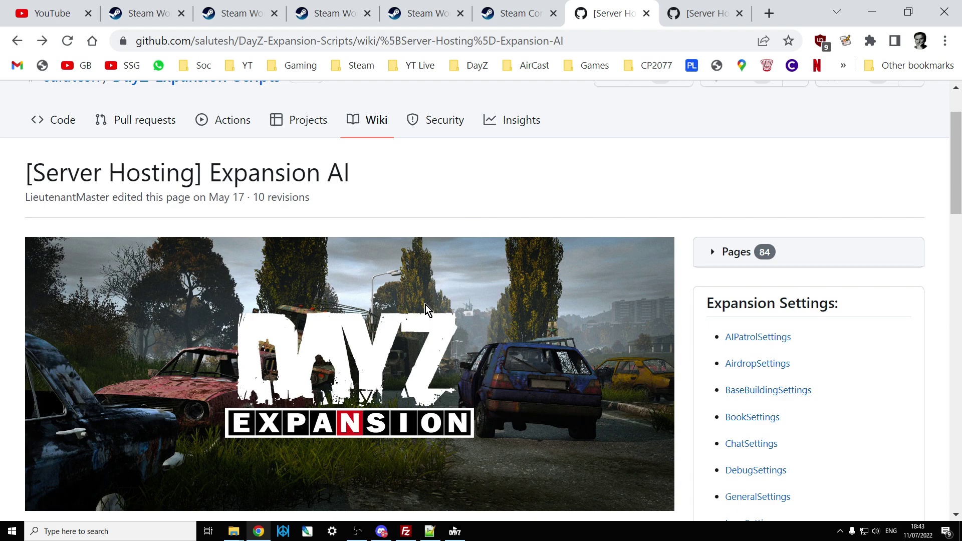
Read the How to create AI Patrols wiki page down to its Faction and HALT_OR_ALTERNATE Behaviour explanations
click(684, 14)
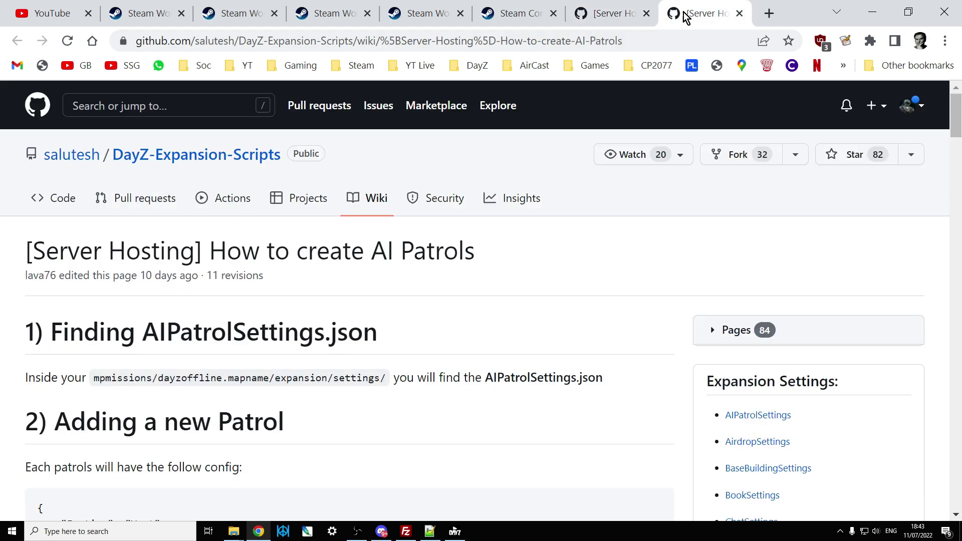
scroll(404, 271, down, 2)
scroll(403, 266, down, 1)
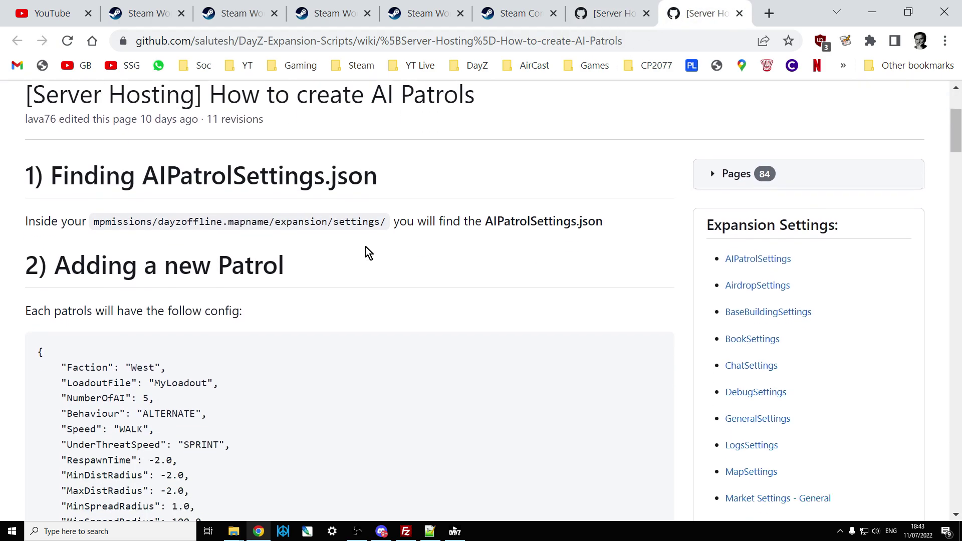
scroll(331, 224, down, 2)
scroll(331, 224, down, 10)
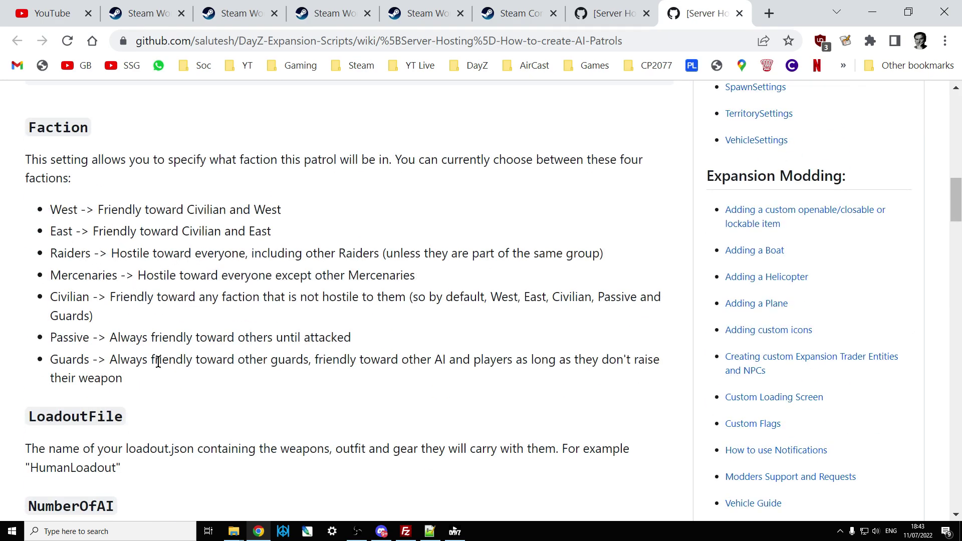
scroll(157, 423, down, 5)
scroll(157, 481, down, 3)
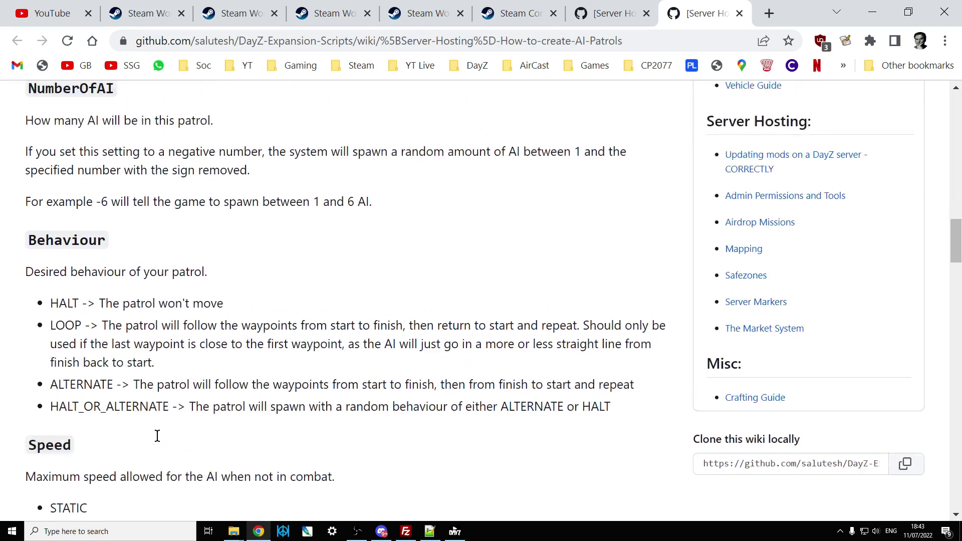
scroll(171, 439, up, 6)
click(429, 531)
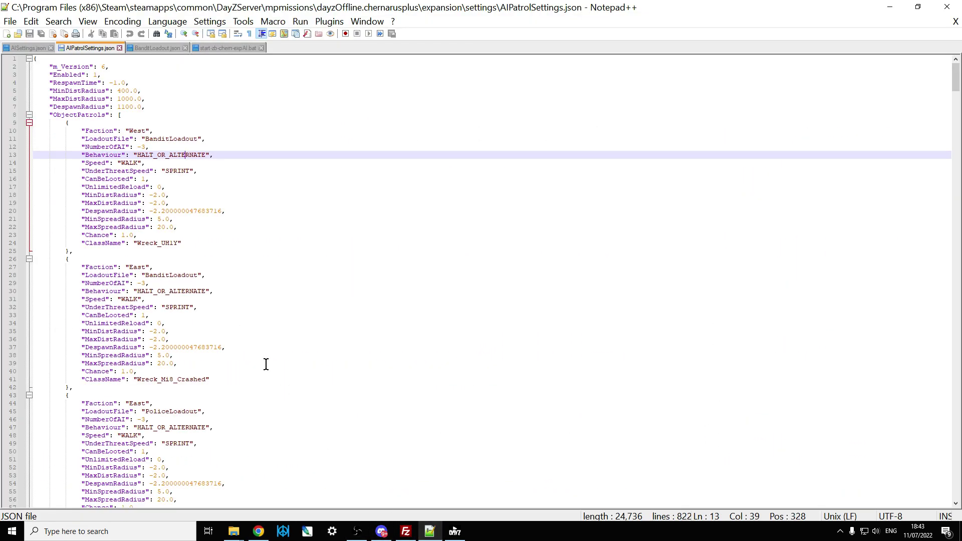
drag(217, 250, 41, 115)
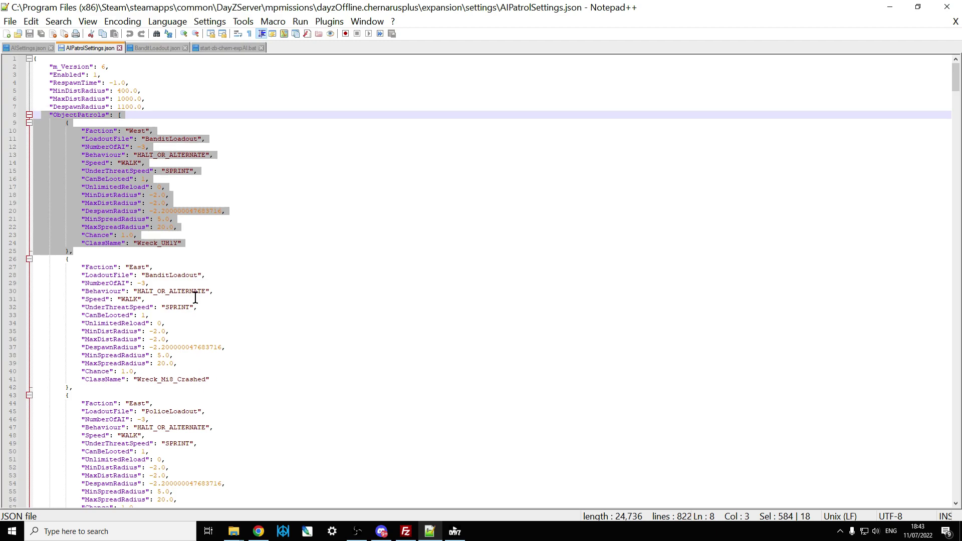
click(194, 243)
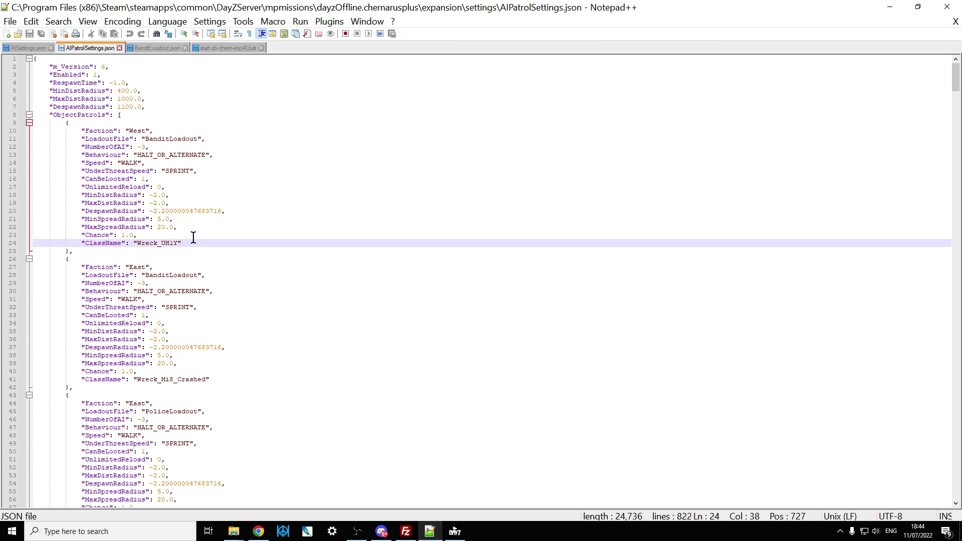
scroll(195, 237, down, 6)
scroll(199, 238, down, 3)
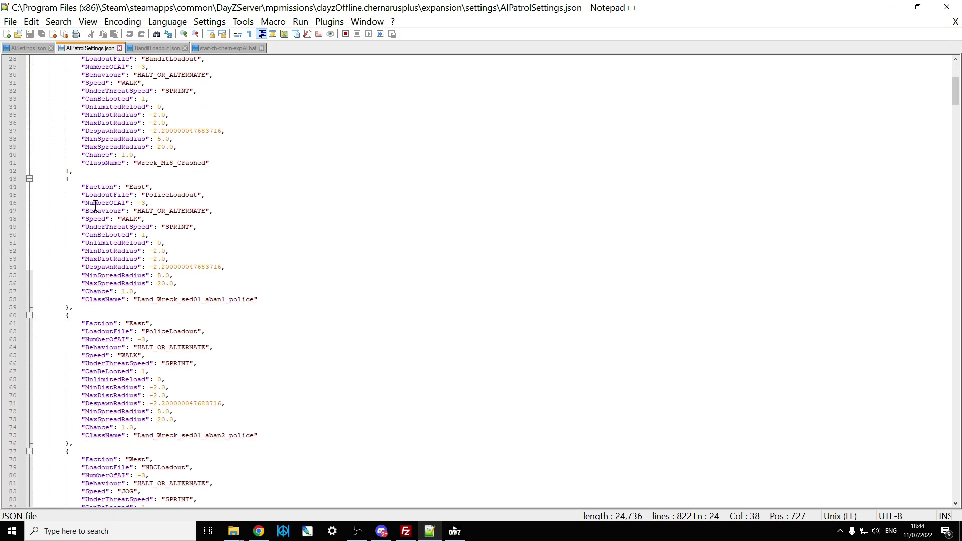
drag(79, 187, 272, 300)
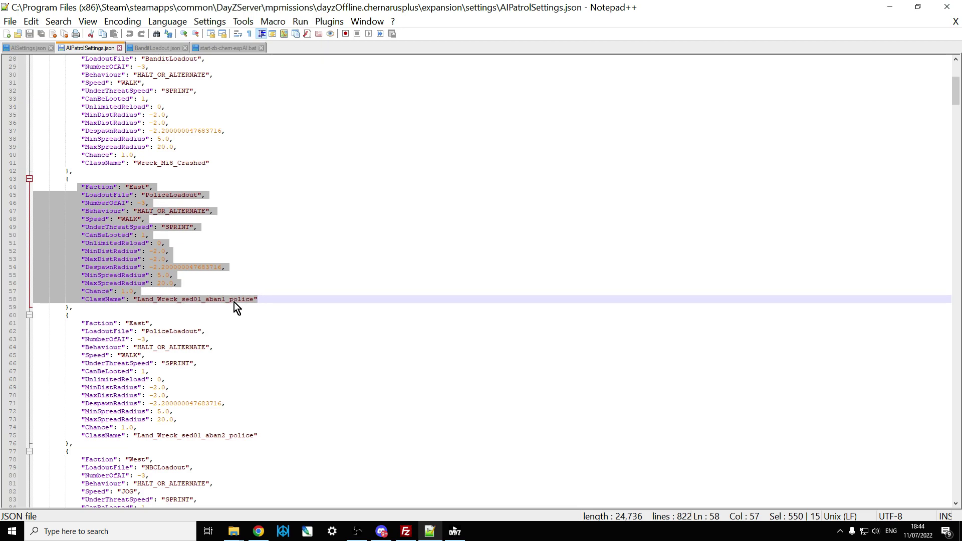
click(234, 302)
click(268, 293)
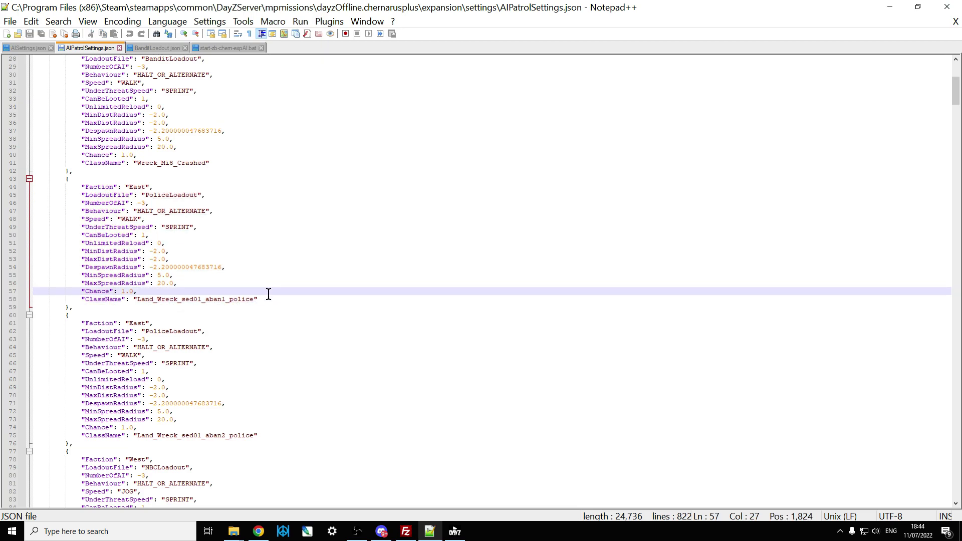
click(264, 304)
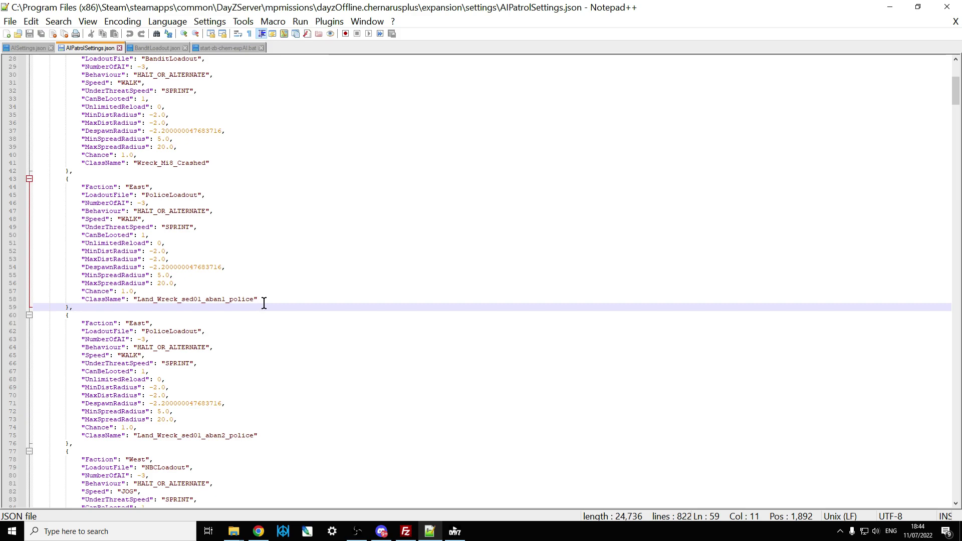